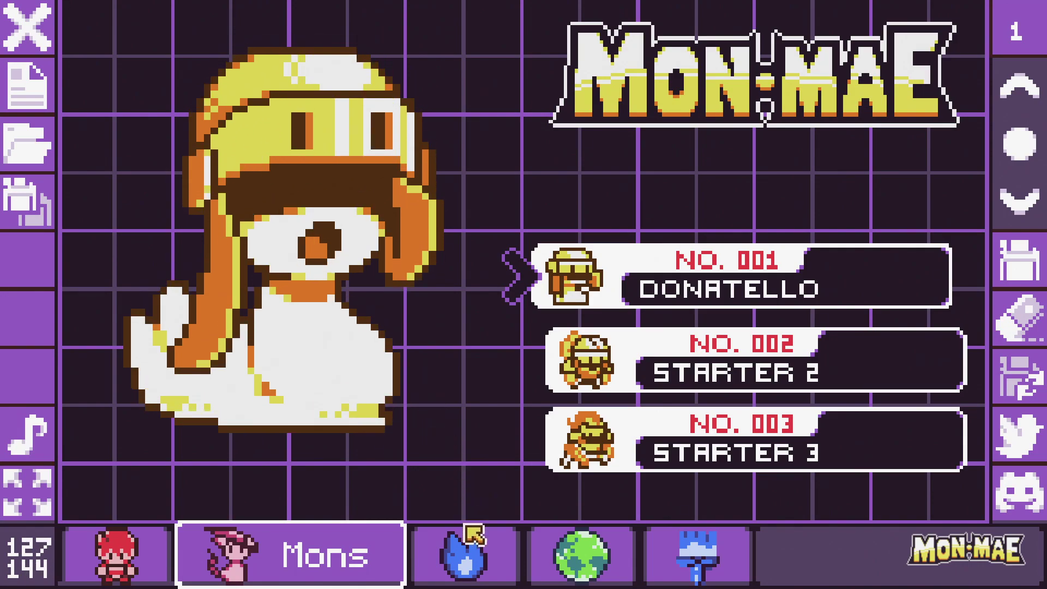
# - Open the moves editor and scroll down to the Water moves
pyautogui.click(456, 557)
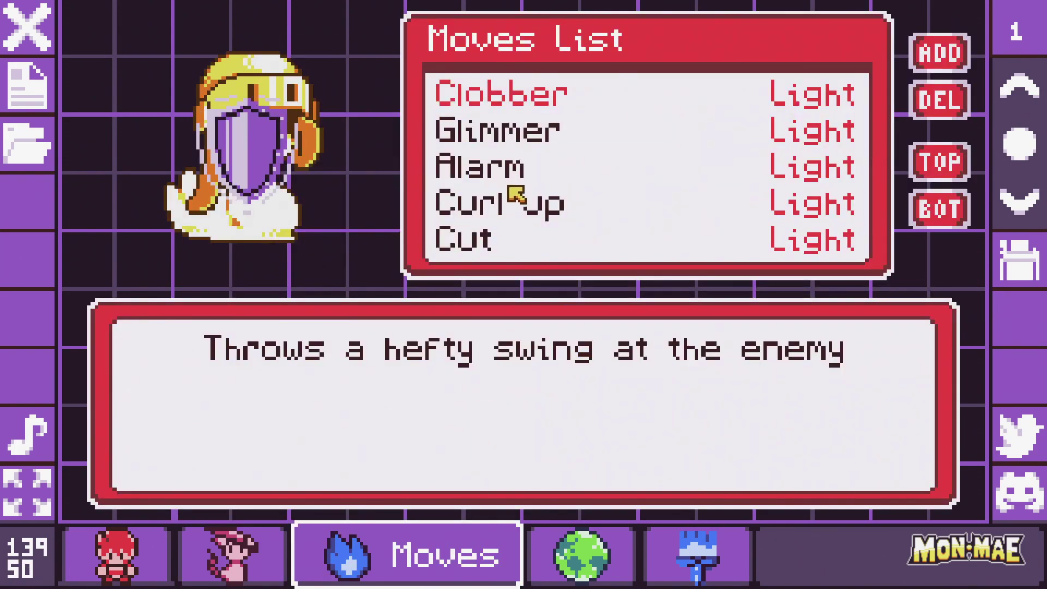
pyautogui.scroll(-18, 523, 170)
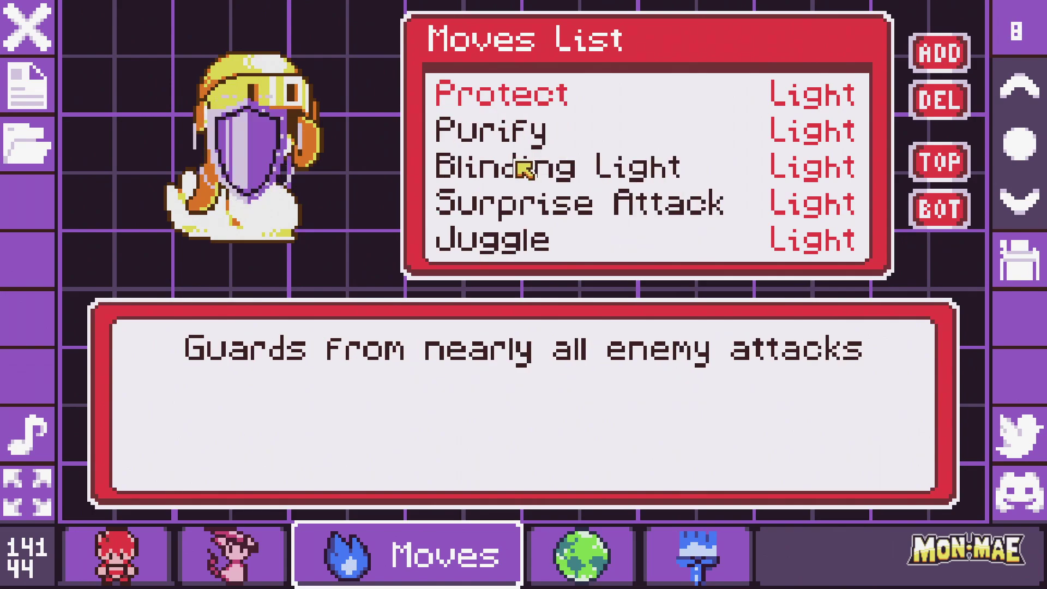
pyautogui.scroll(-4, 525, 170)
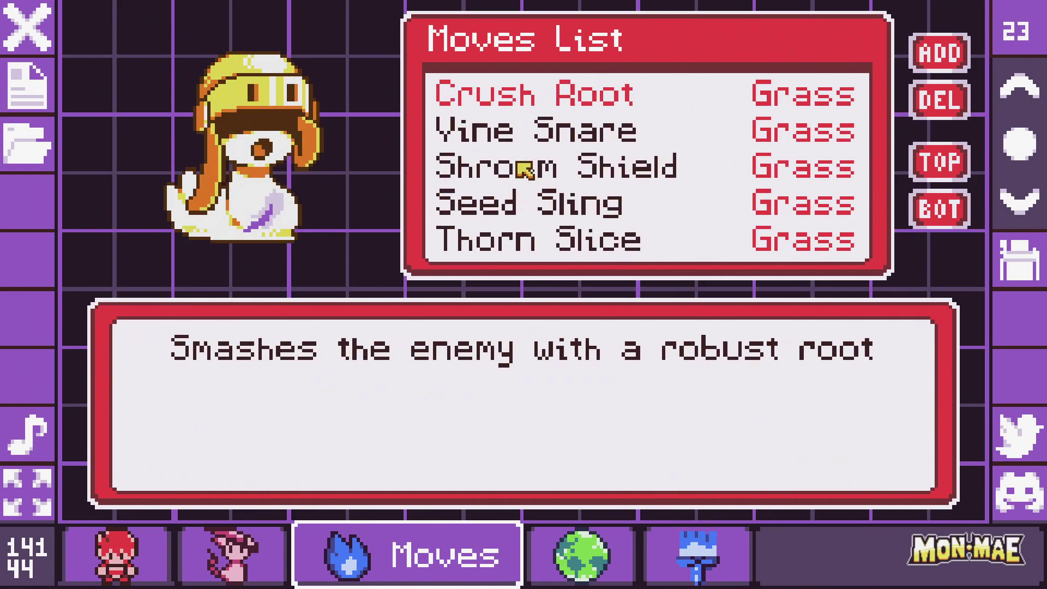
pyautogui.scroll(-7, 524, 170)
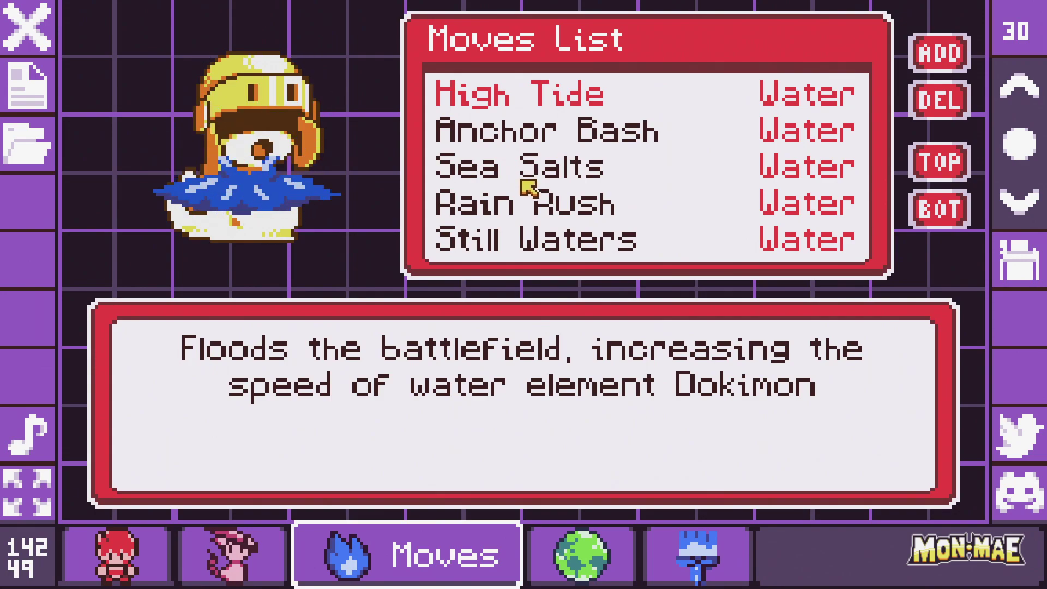
# - Look through High Tide's settings, then return to the moves list
pyautogui.click(525, 188)
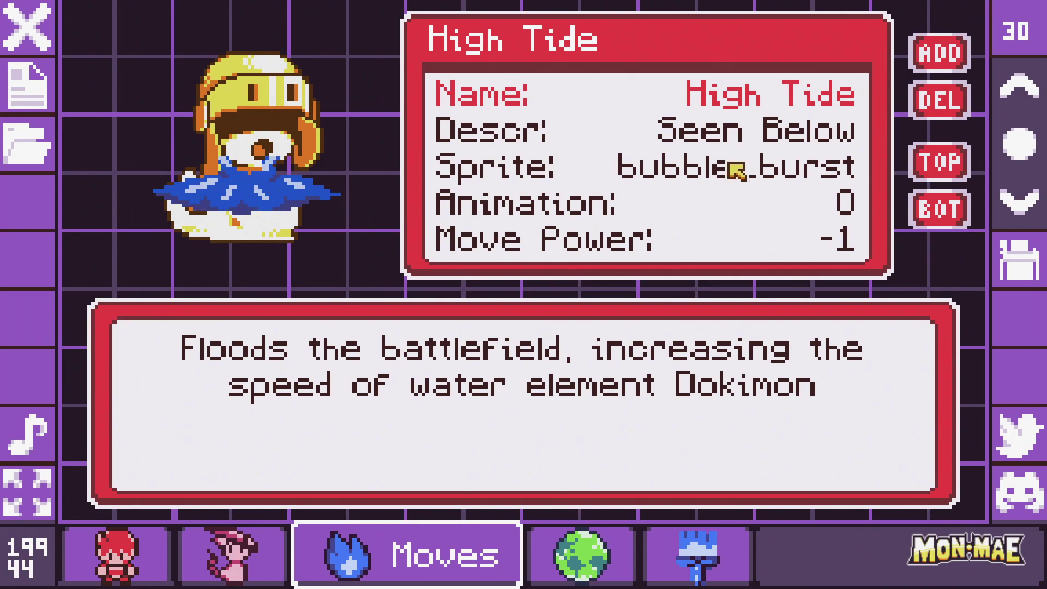
pyautogui.scroll(-2, 733, 182)
pyautogui.scroll(-8, 734, 181)
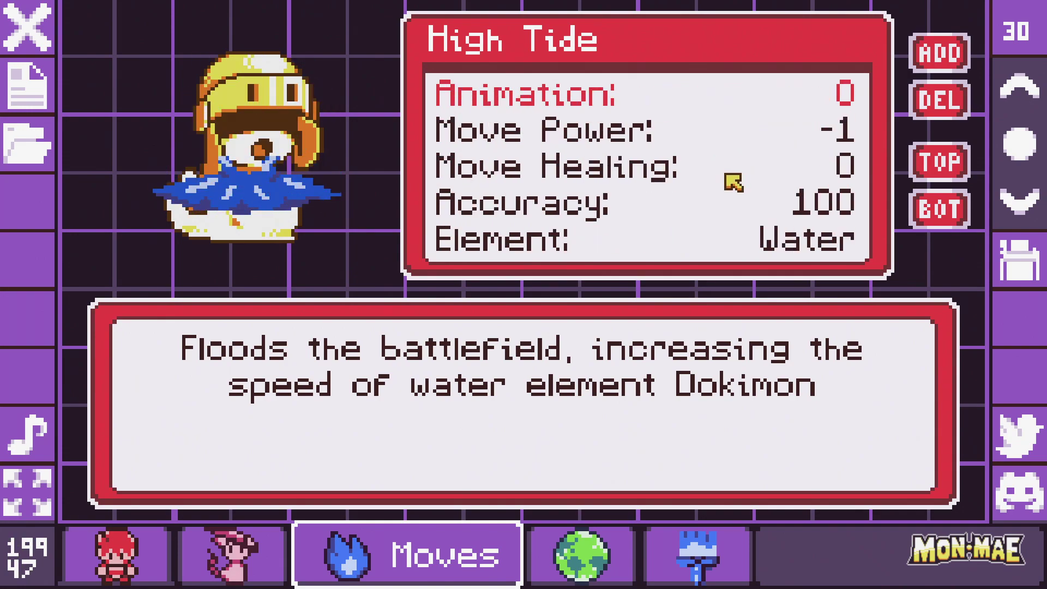
pyautogui.scroll(-9, 733, 181)
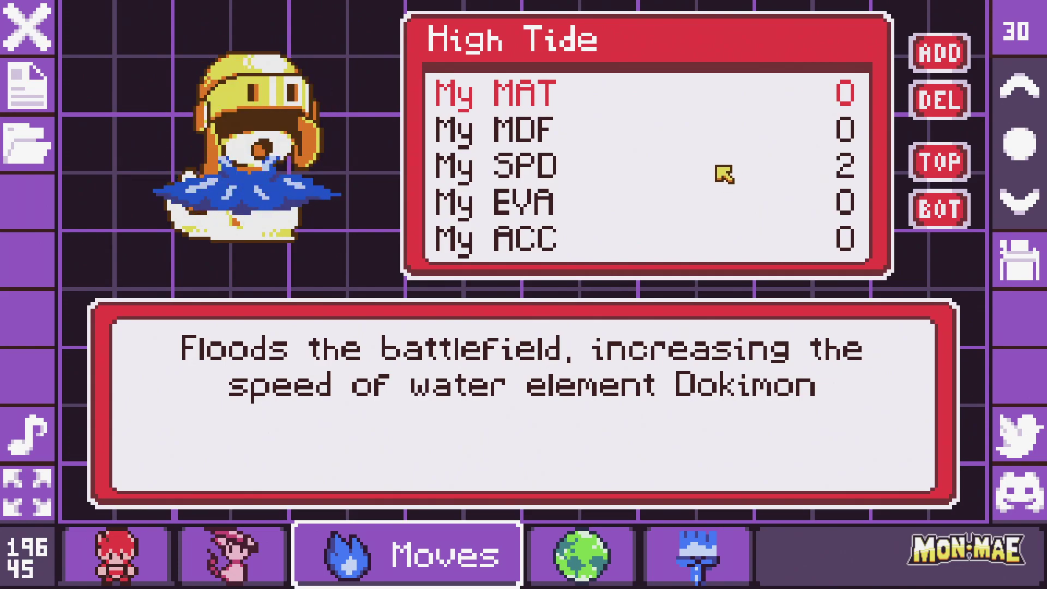
pyautogui.rightClick(717, 174)
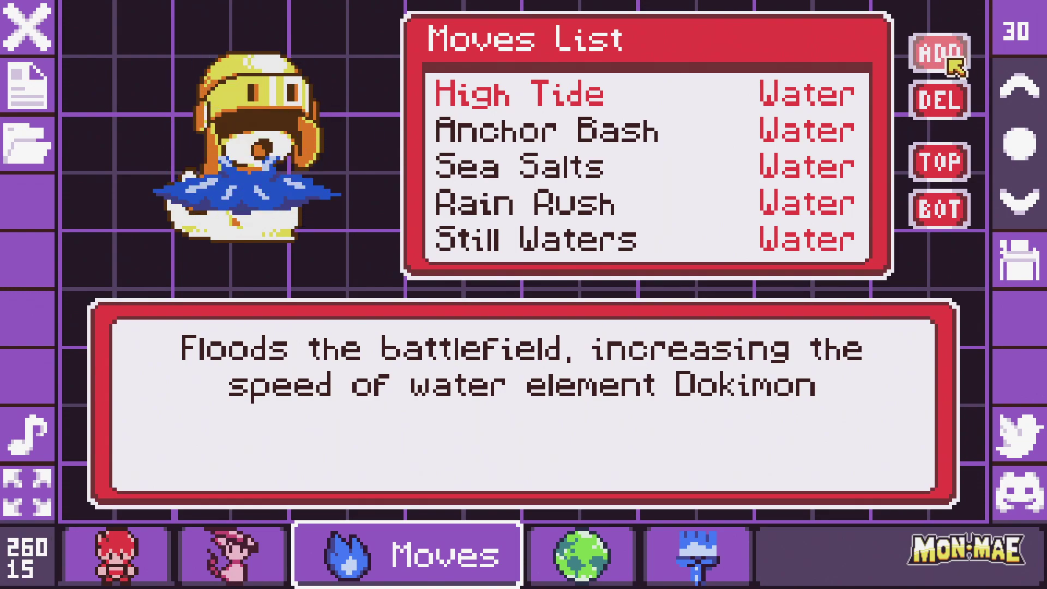
# - Add a new move and name it Lightning Jolt
pyautogui.click(948, 61)
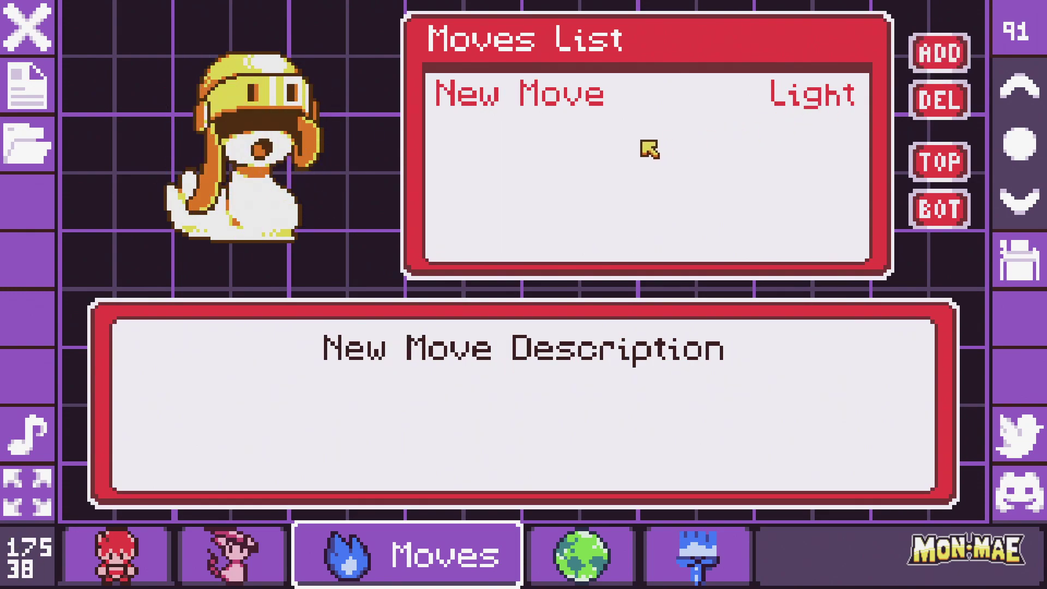
pyautogui.click(609, 110)
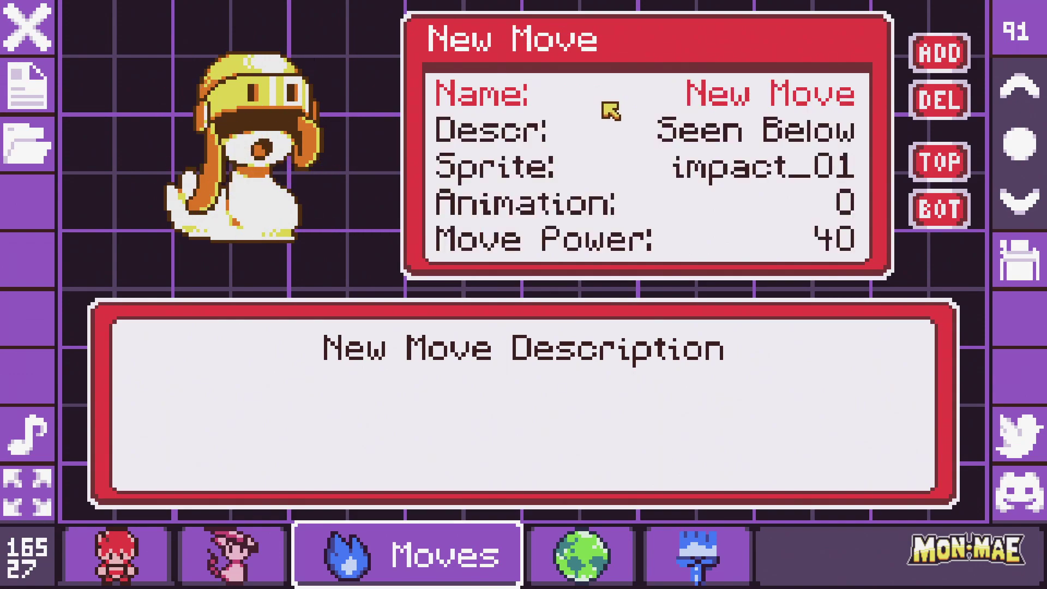
pyautogui.click(758, 111)
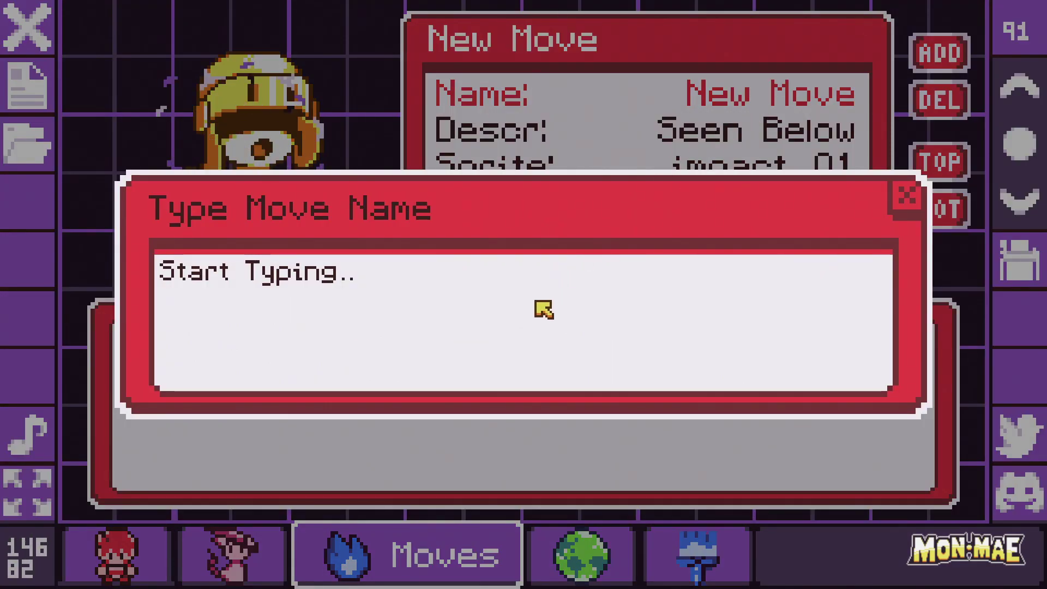
pyautogui.write('Li')
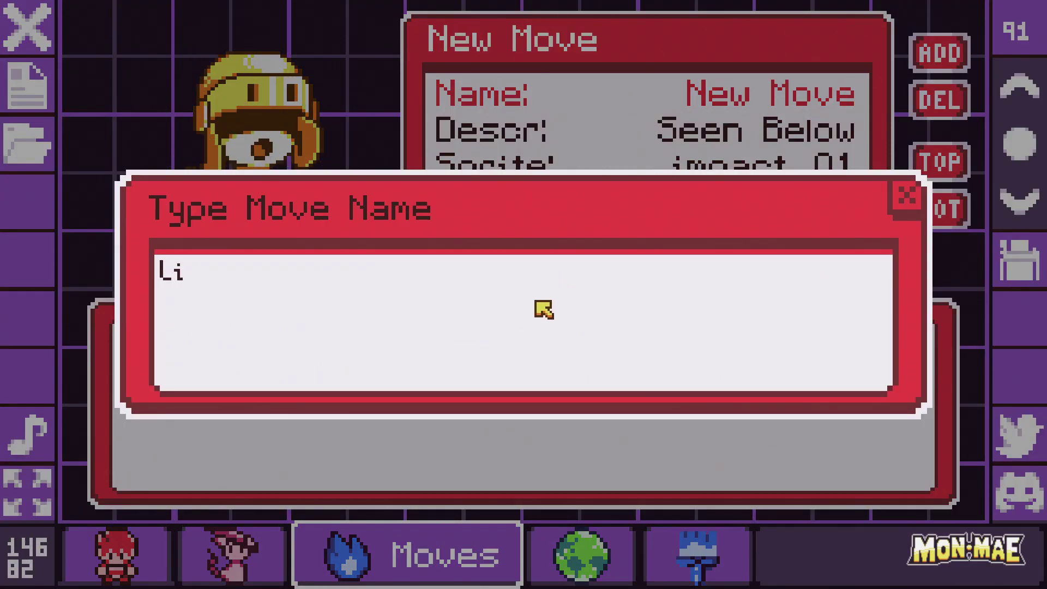
pyautogui.write('ghtning Jolt')
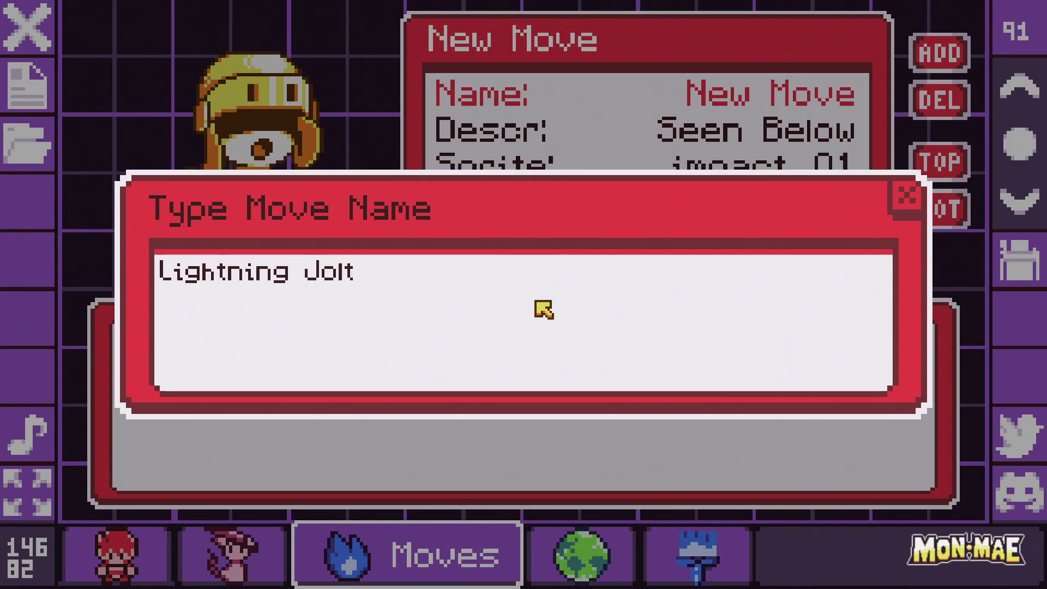
pyautogui.press('Return')
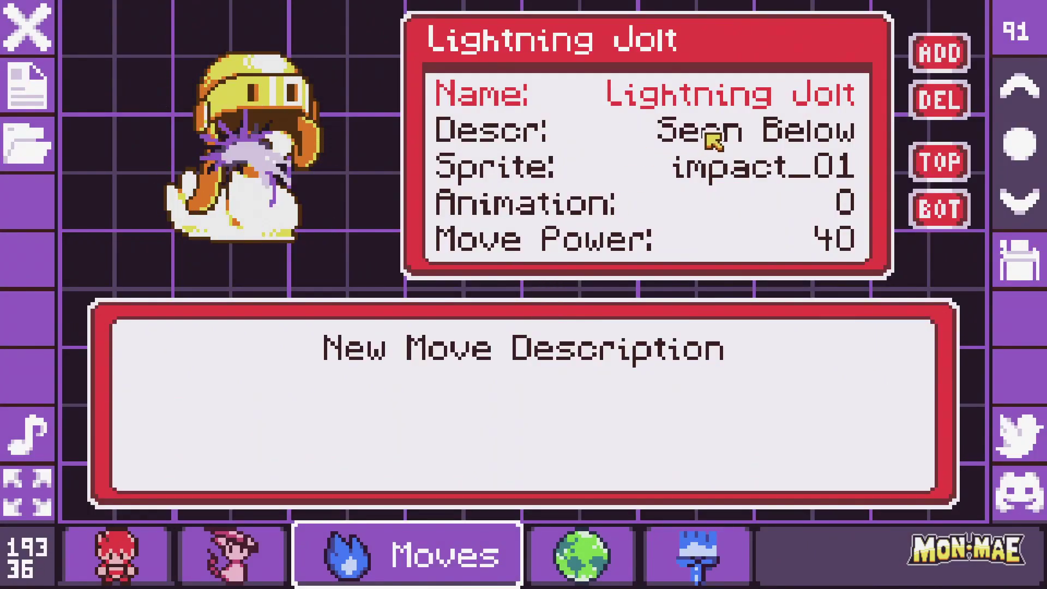
pyautogui.scroll(-1, 712, 141)
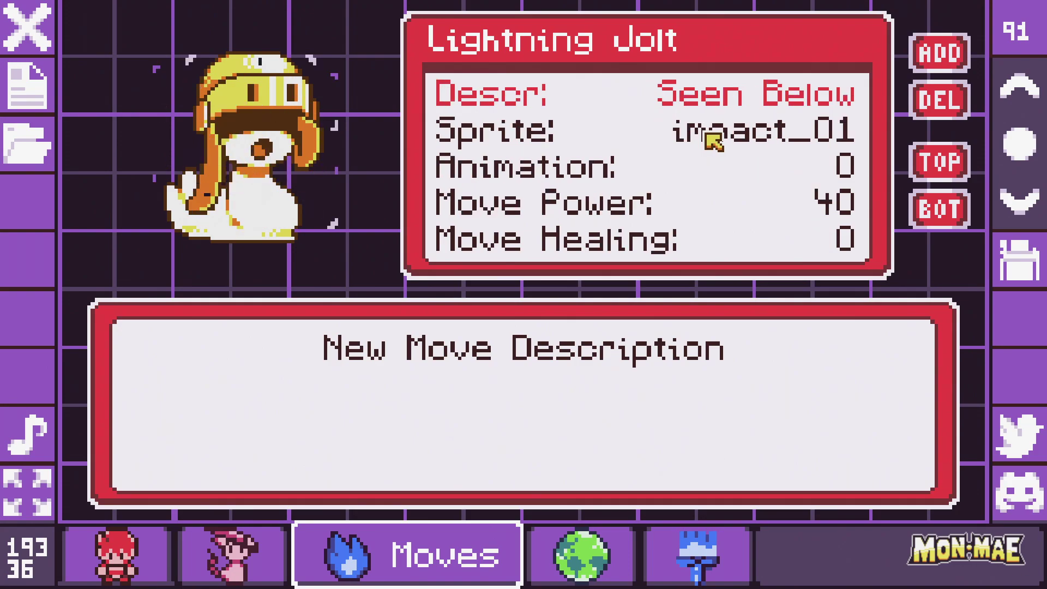
# - Enter the description 'A joly of lightning' for Lightning Jolt
pyautogui.press('Return')
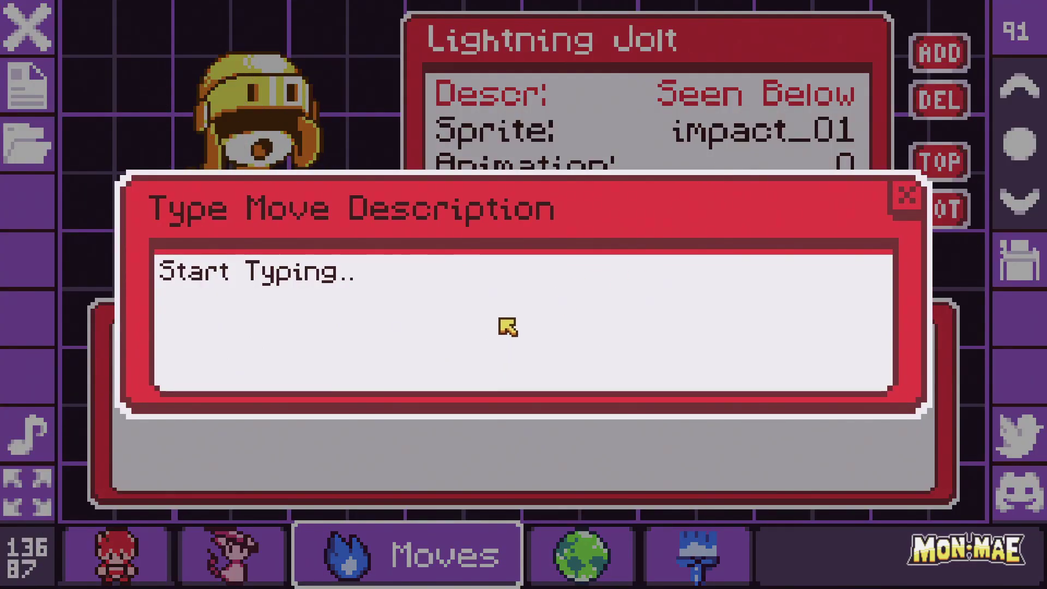
pyautogui.write('A j')
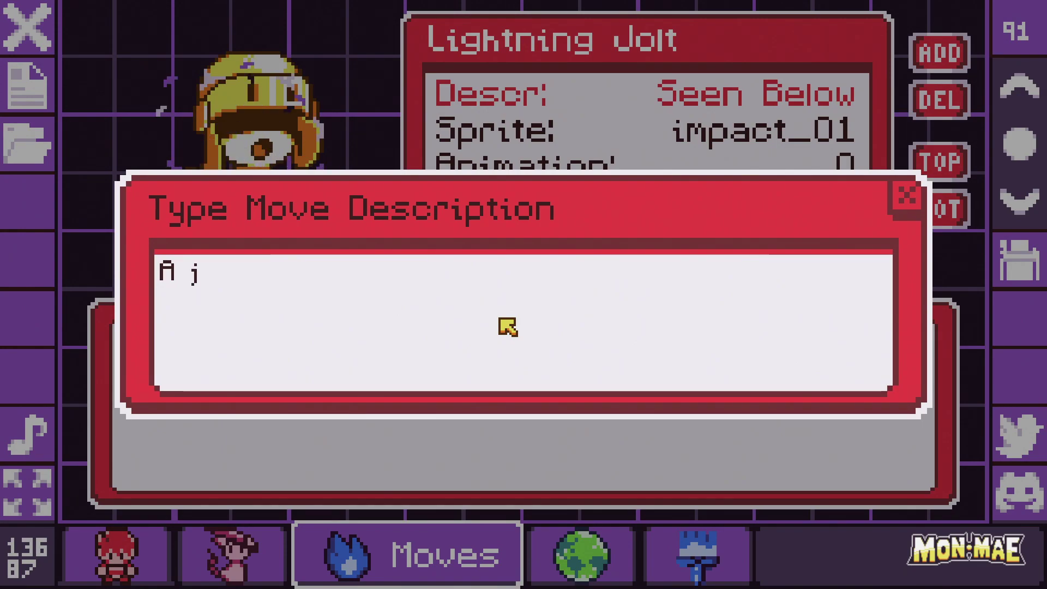
pyautogui.write('oly of lightning')
pyautogui.press('Return')
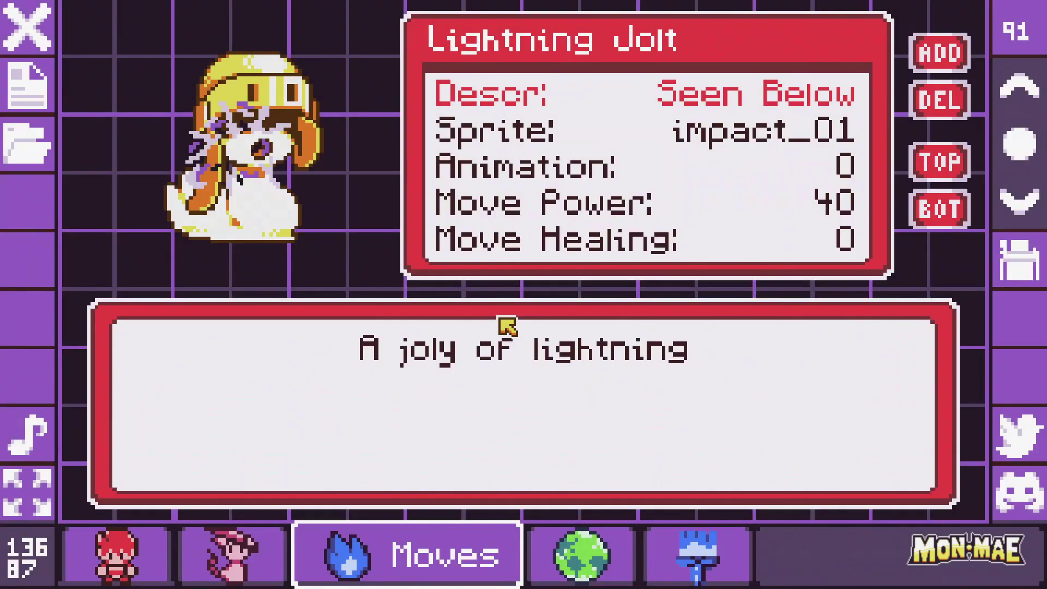
pyautogui.scroll(-1, 667, 150)
# - Correct the description to 'A jolt of lightning'
pyautogui.scroll(1, 668, 150)
pyautogui.press('Return')
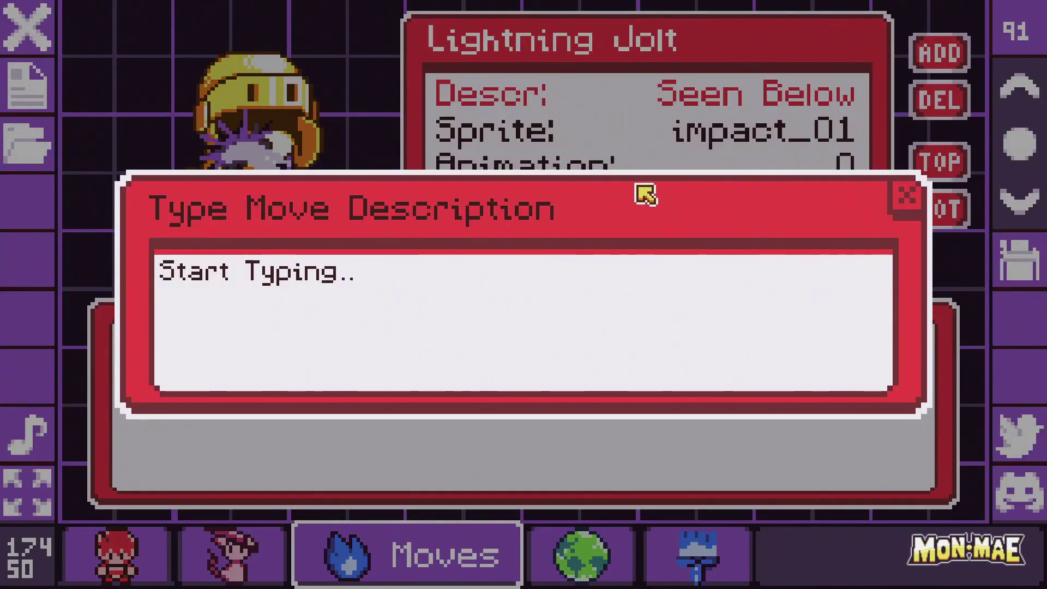
pyautogui.write('A')
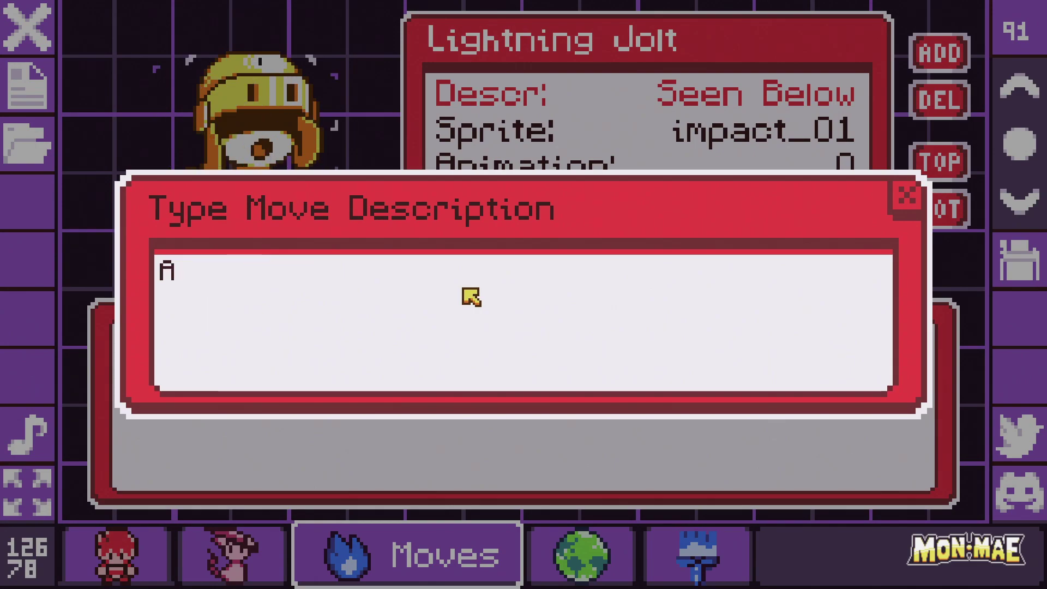
pyautogui.write(' jolt o')
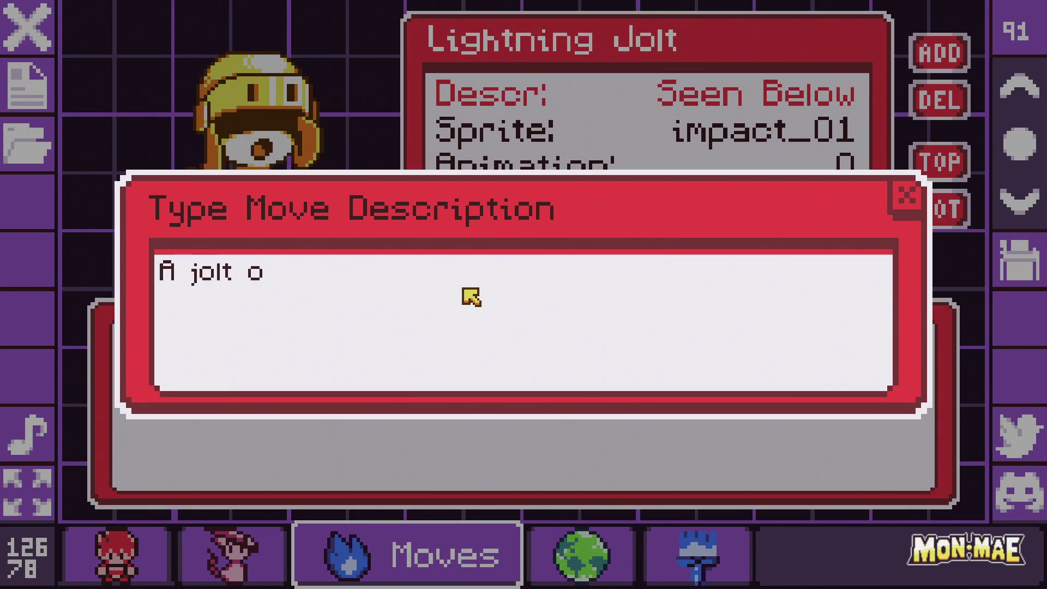
pyautogui.write('f lightning')
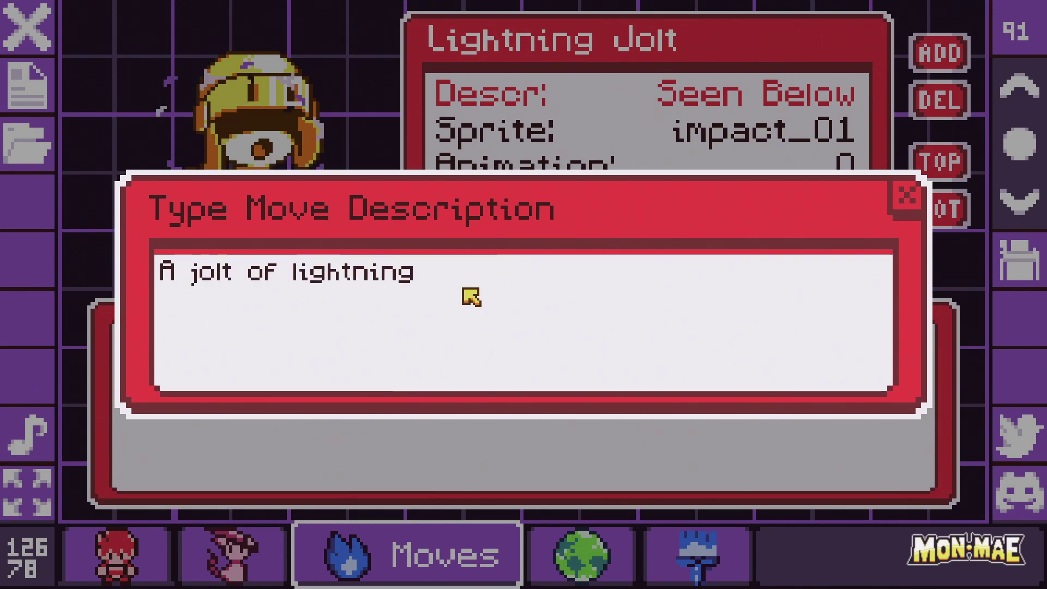
pyautogui.press('Return')
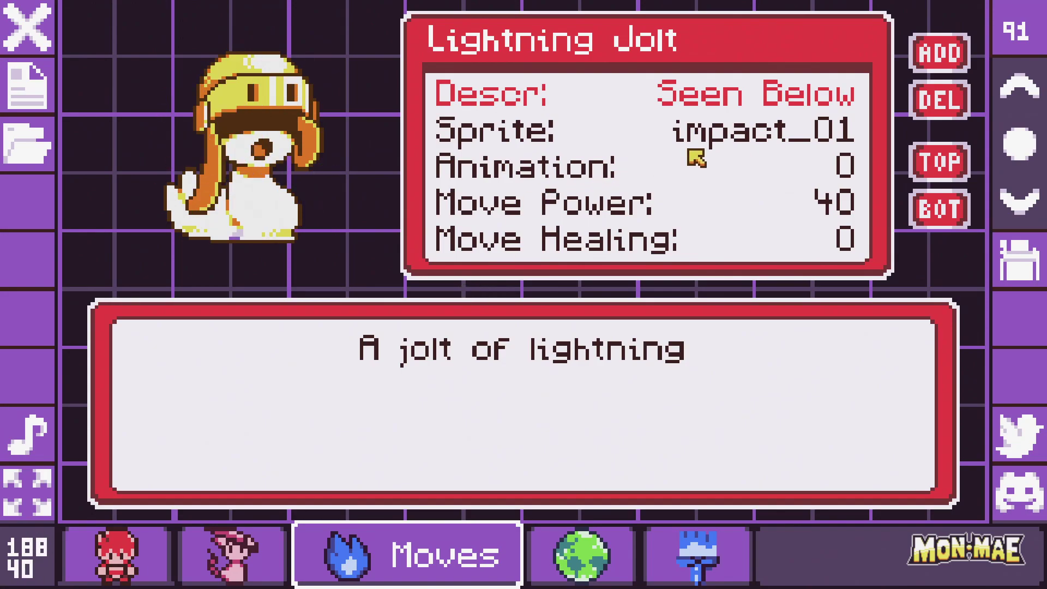
pyautogui.scroll(-1, 718, 136)
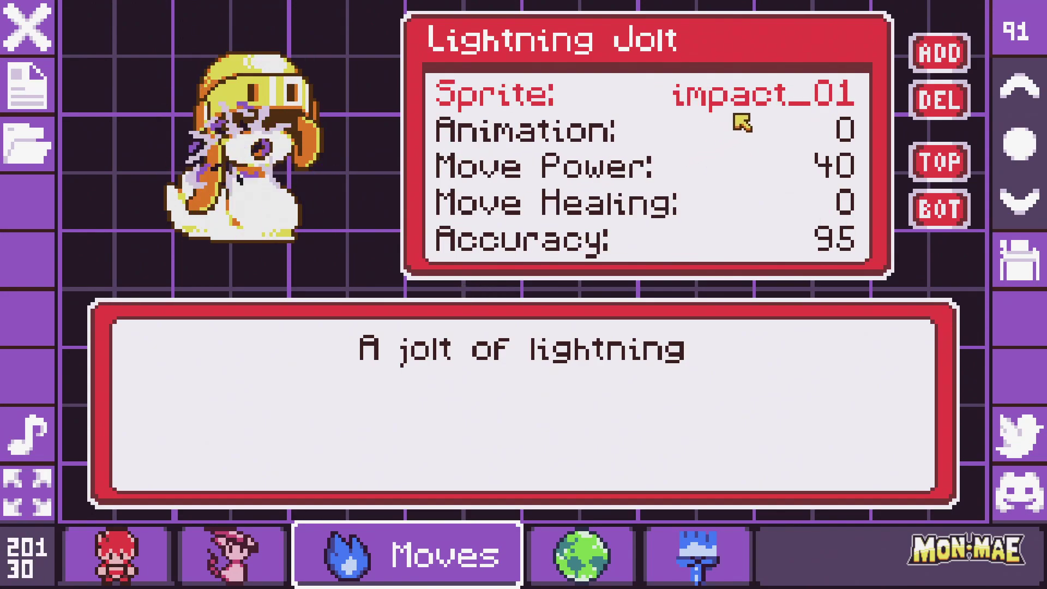
# - Switch Lightning Jolt's sprite from impact_01 to ice_scythe and preview its animation
pyautogui.click(736, 117)
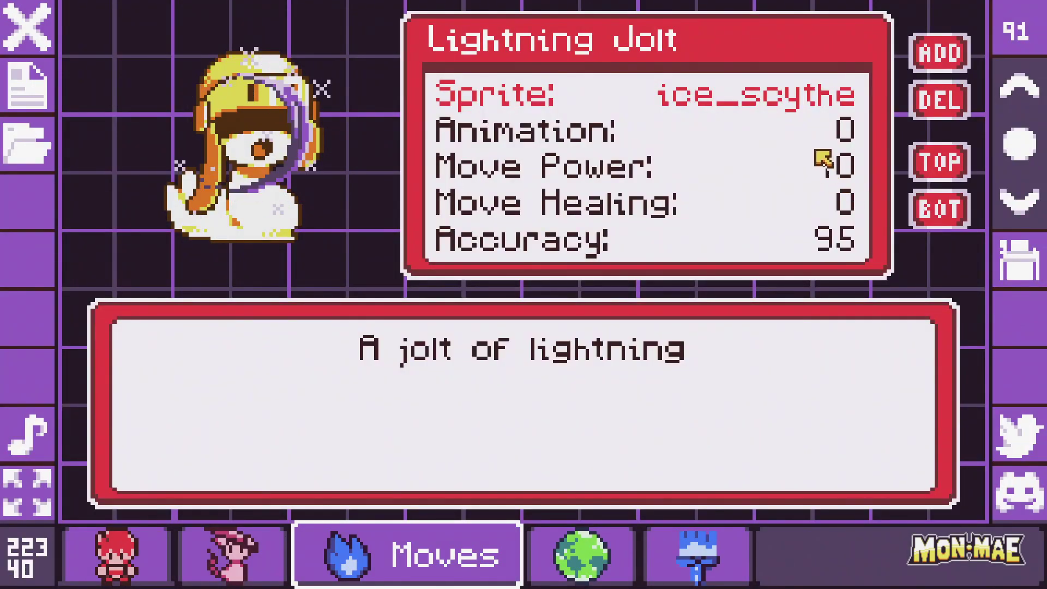
pyautogui.click(737, 97)
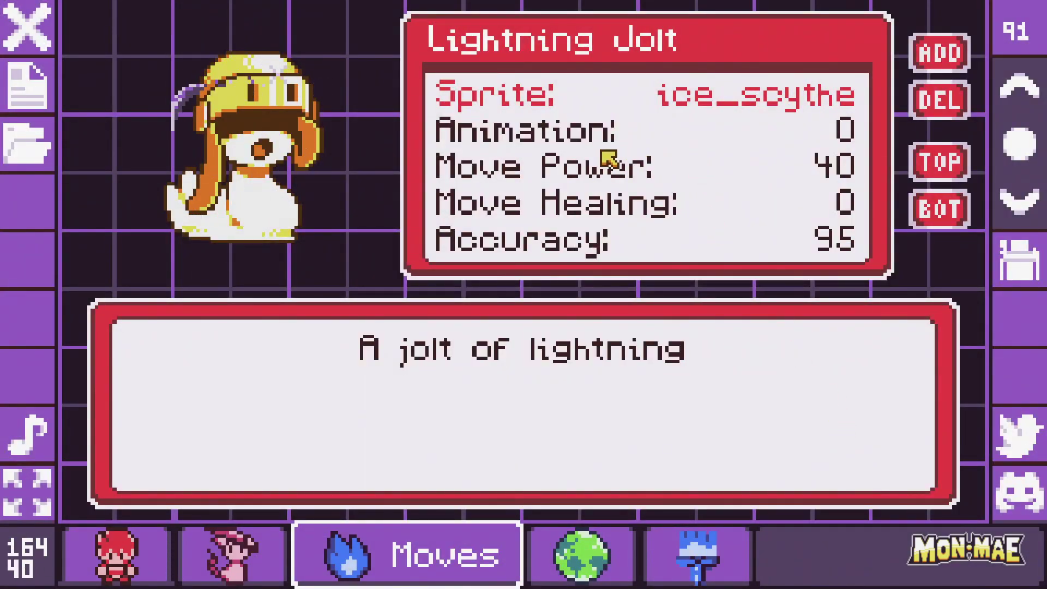
# - Set Lightning Jolt's animation value to 0
pyautogui.scroll(-1, 591, 148)
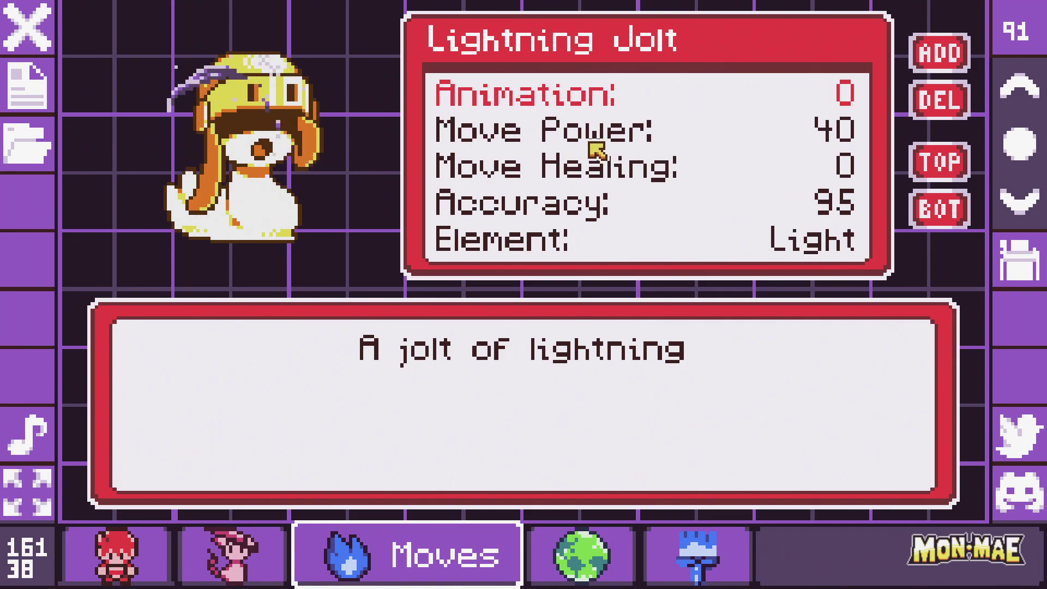
pyautogui.press('Return')
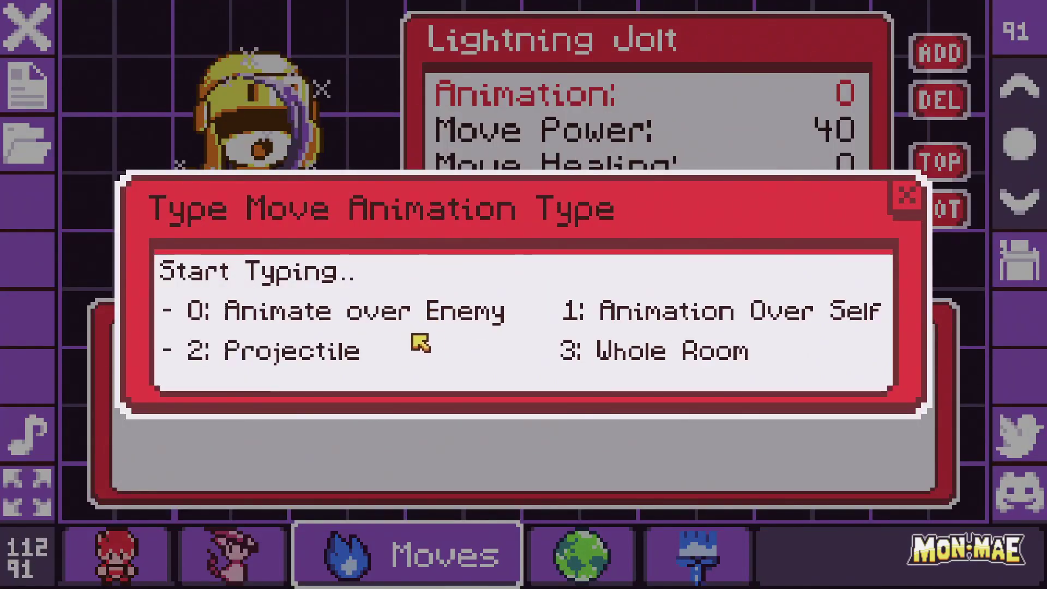
pyautogui.write('0')
pyautogui.press('Return')
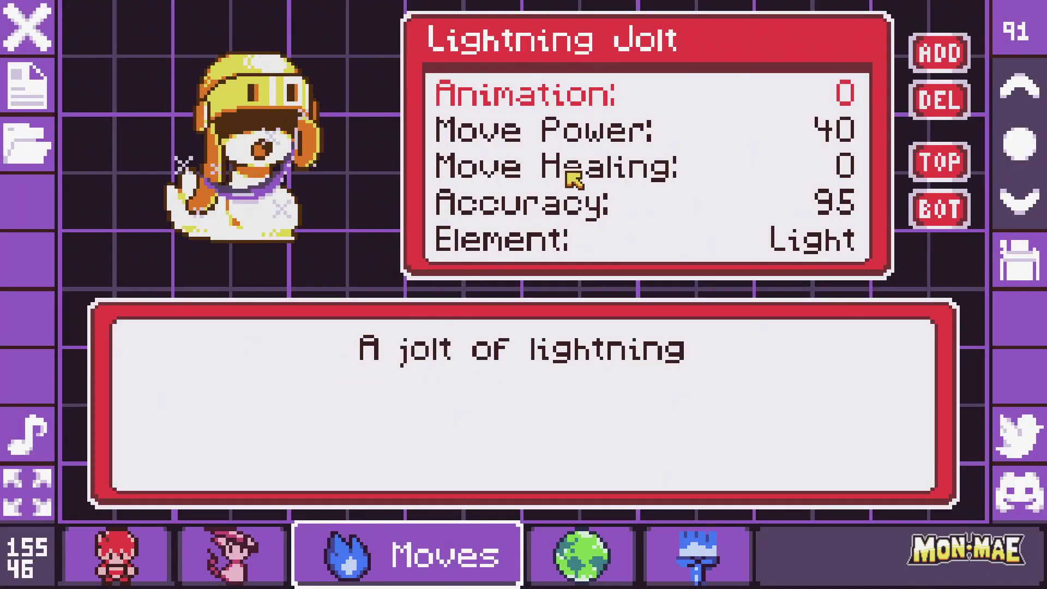
# - Change Lightning Jolt's element to ELECT and its type from Physical to Magical
pyautogui.scroll(-1, 603, 109)
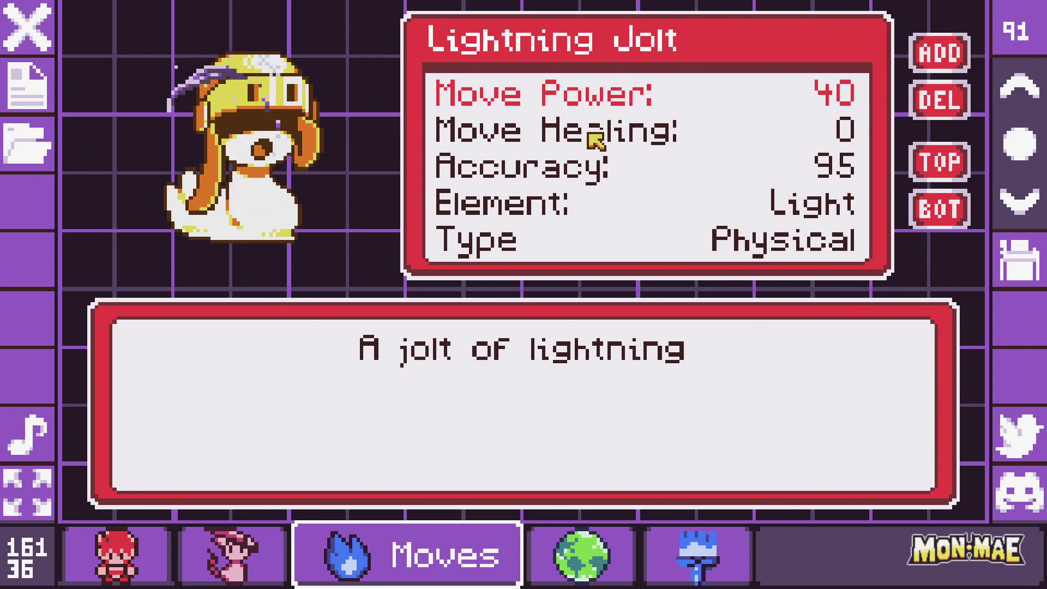
pyautogui.scroll(-1, 595, 137)
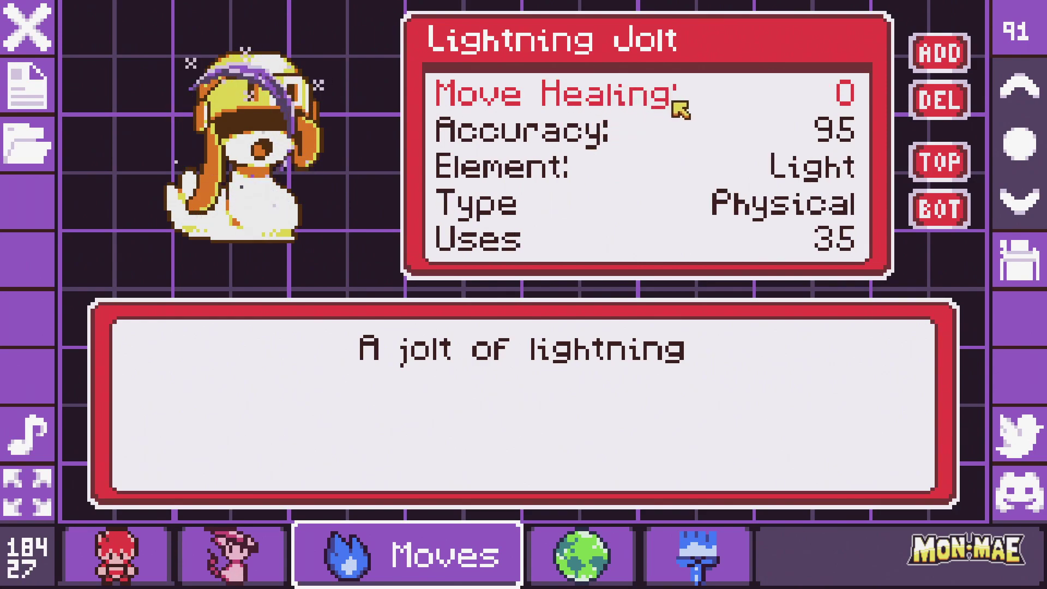
pyautogui.scroll(-1, 586, 135)
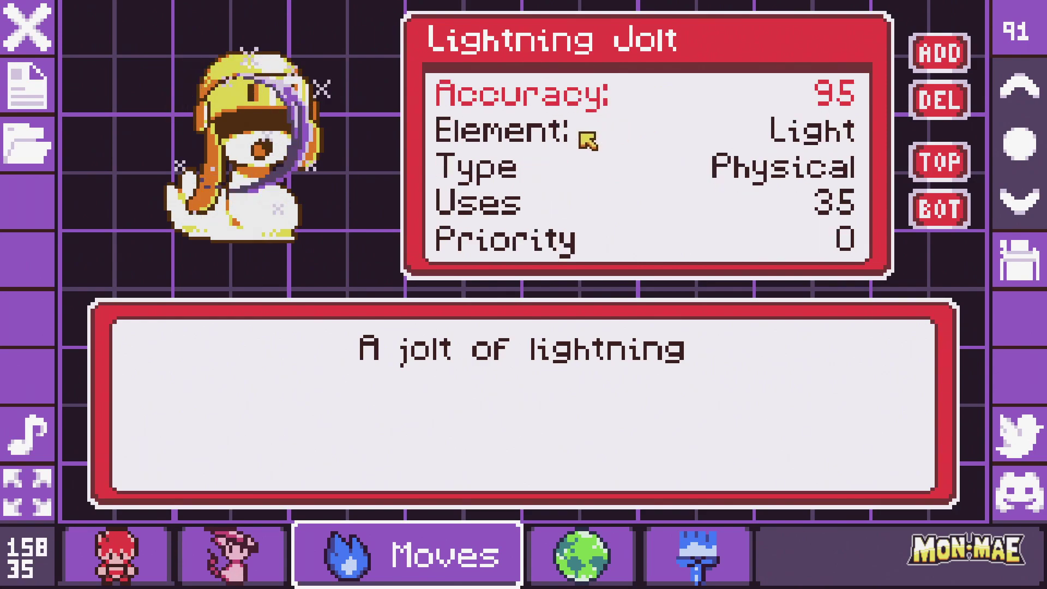
pyautogui.scroll(-1, 661, 144)
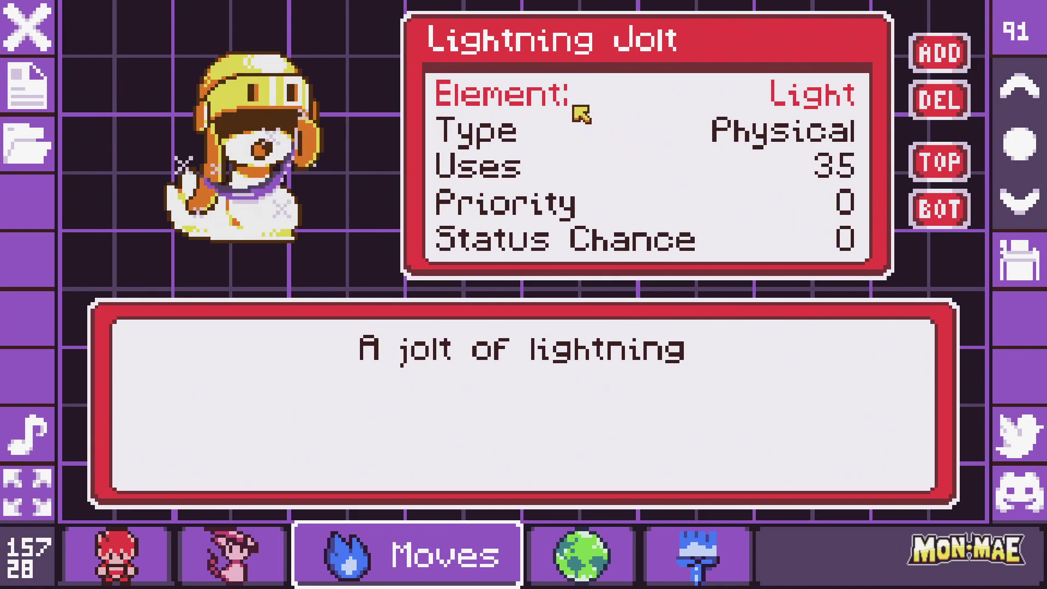
pyautogui.click(657, 102)
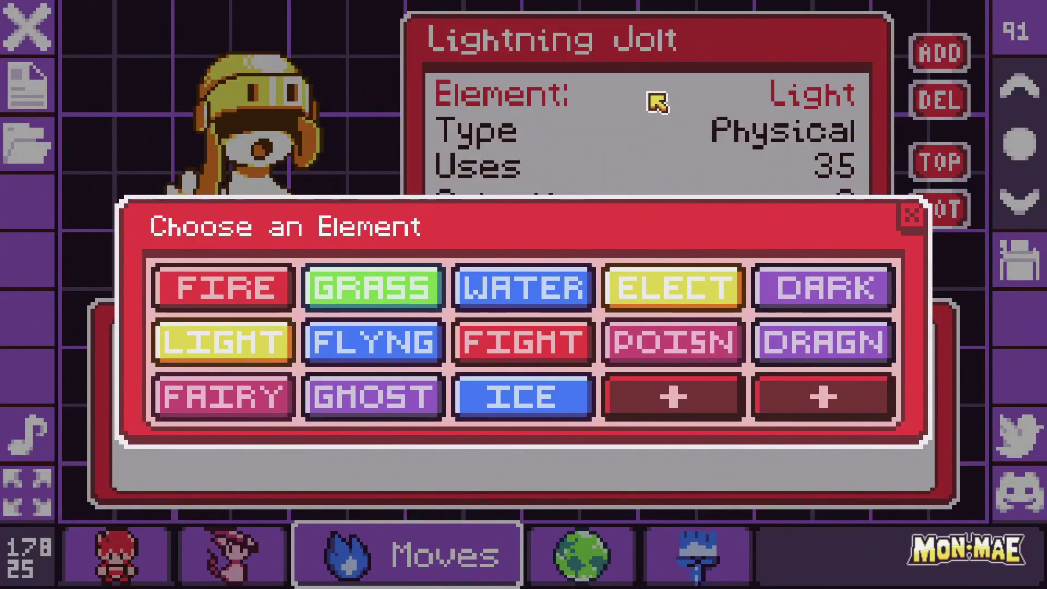
pyautogui.click(660, 293)
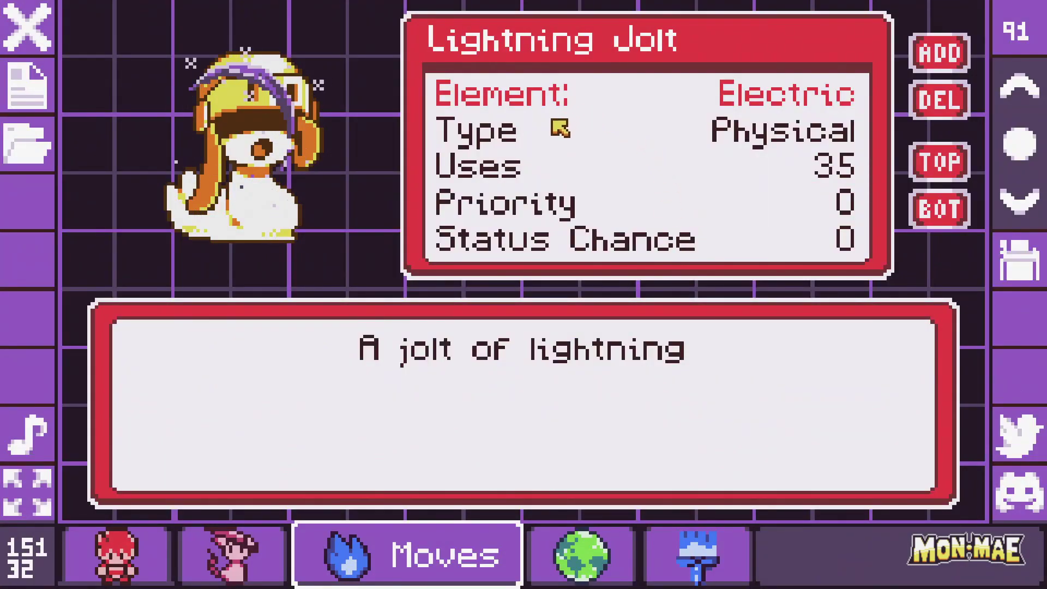
pyautogui.scroll(-1, 544, 135)
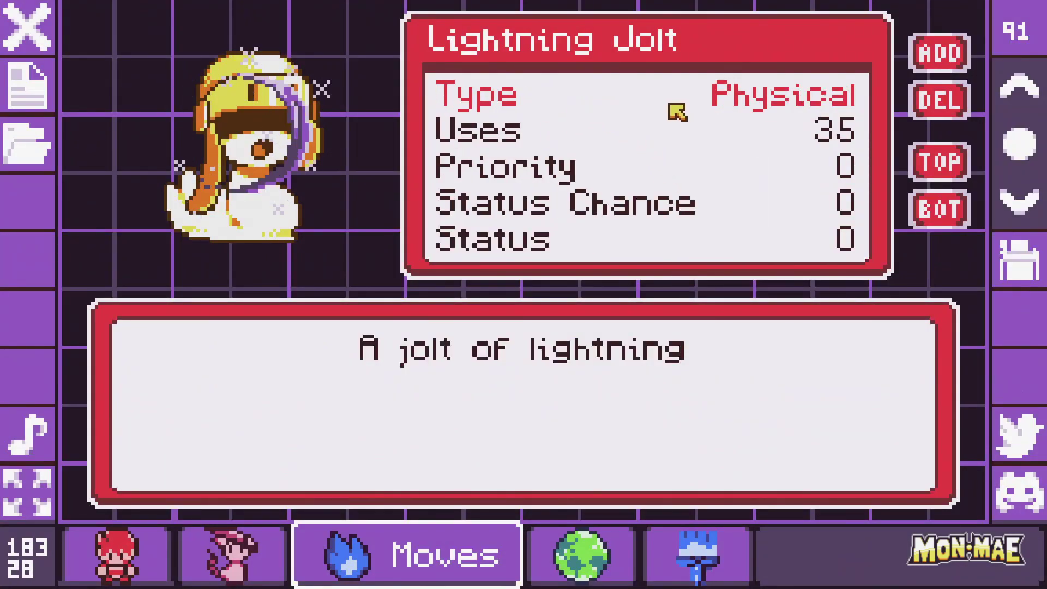
pyautogui.click(670, 103)
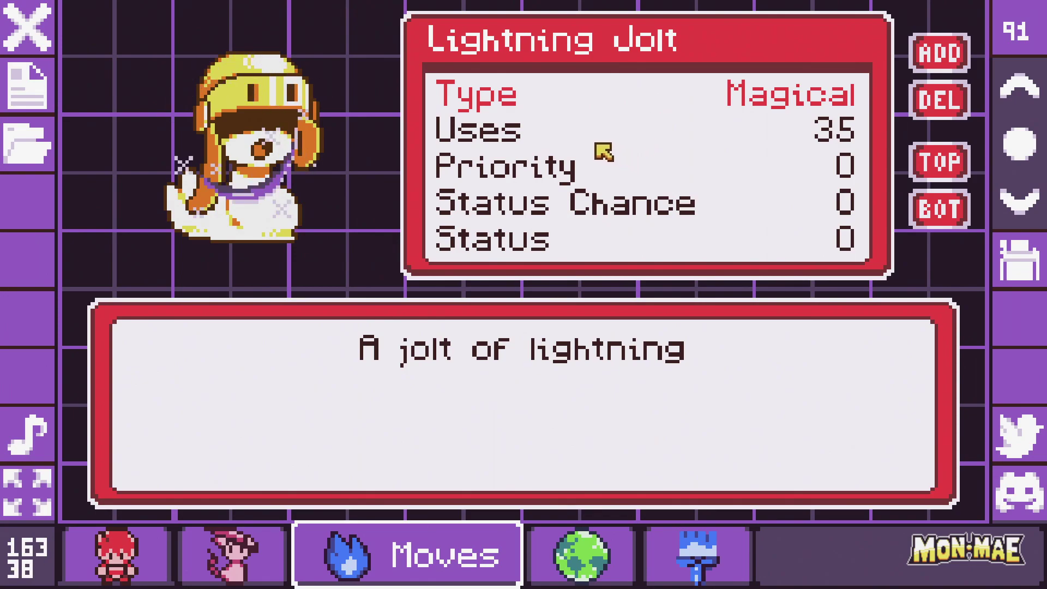
pyautogui.scroll(-1, 556, 144)
# - Raise Lightning Jolt's maximum uses from 35 to 45
pyautogui.click(536, 108)
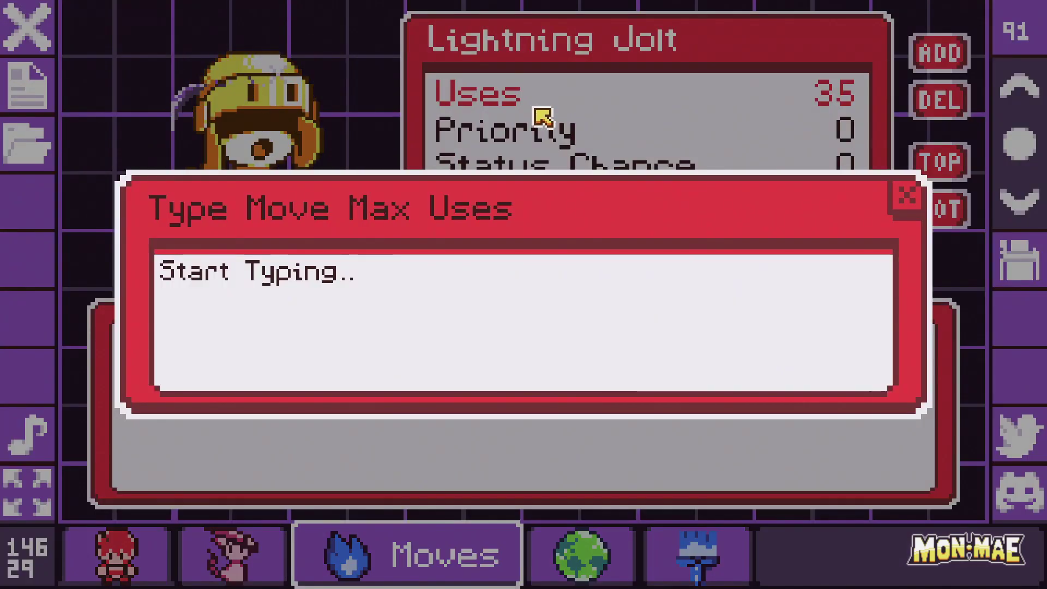
pyautogui.write('45')
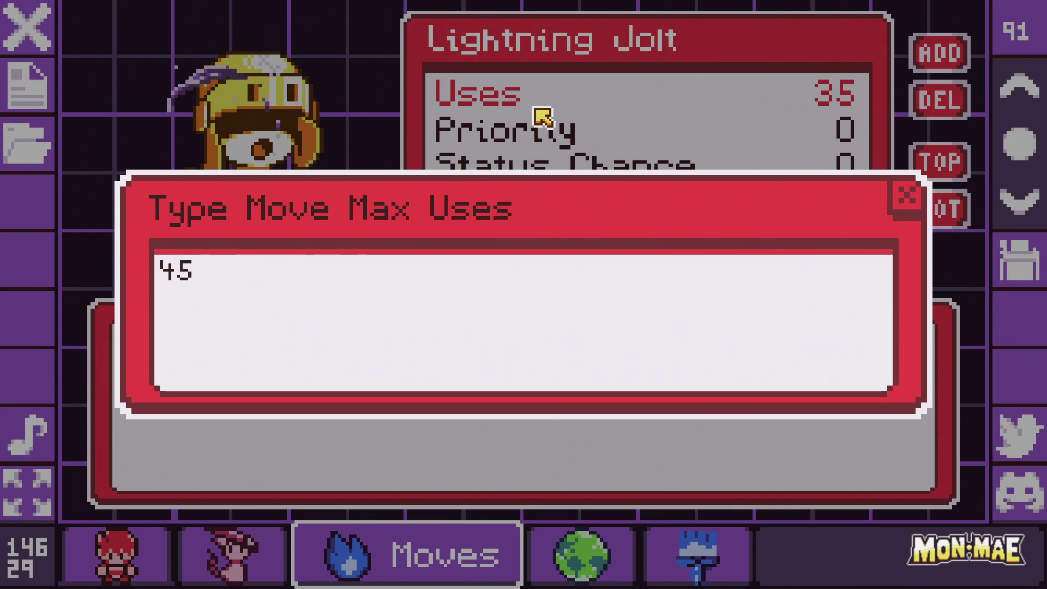
pyautogui.press('Return')
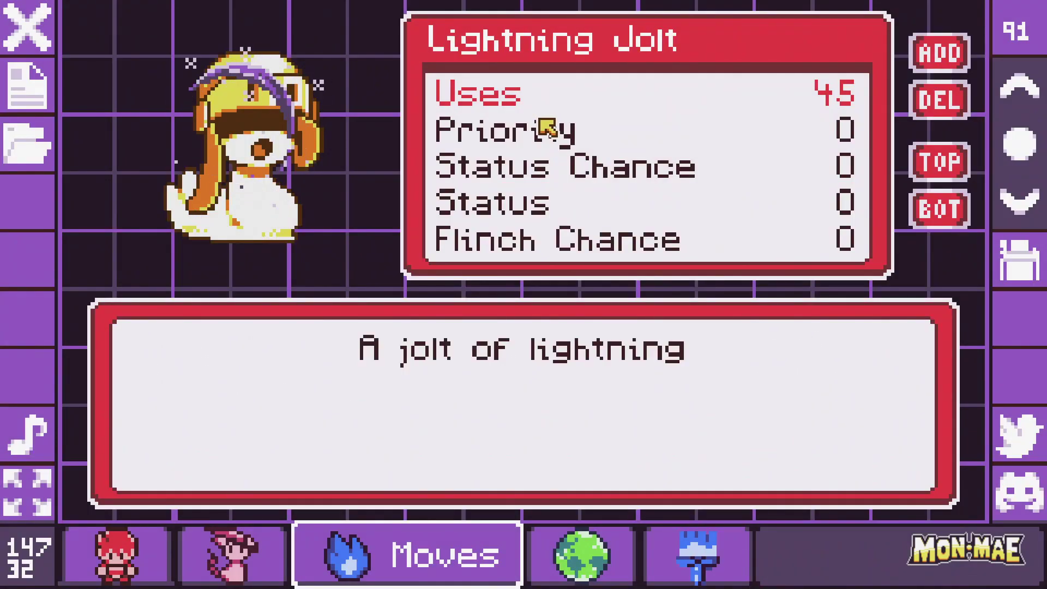
# - Leave priority at 0 and set the status chance to 20%
pyautogui.scroll(-1, 546, 127)
pyautogui.click(542, 94)
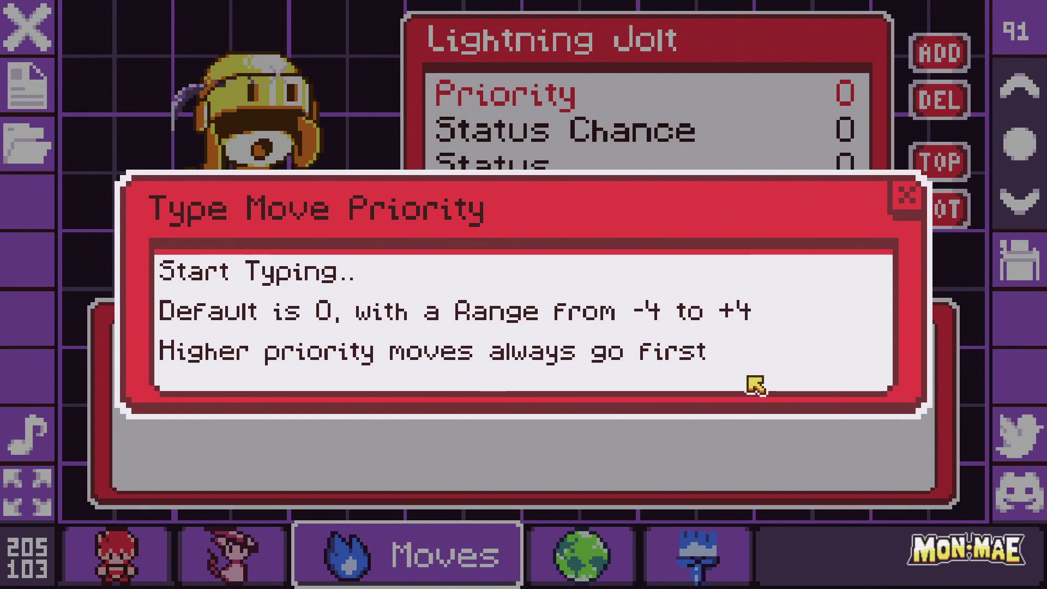
pyautogui.click(900, 210)
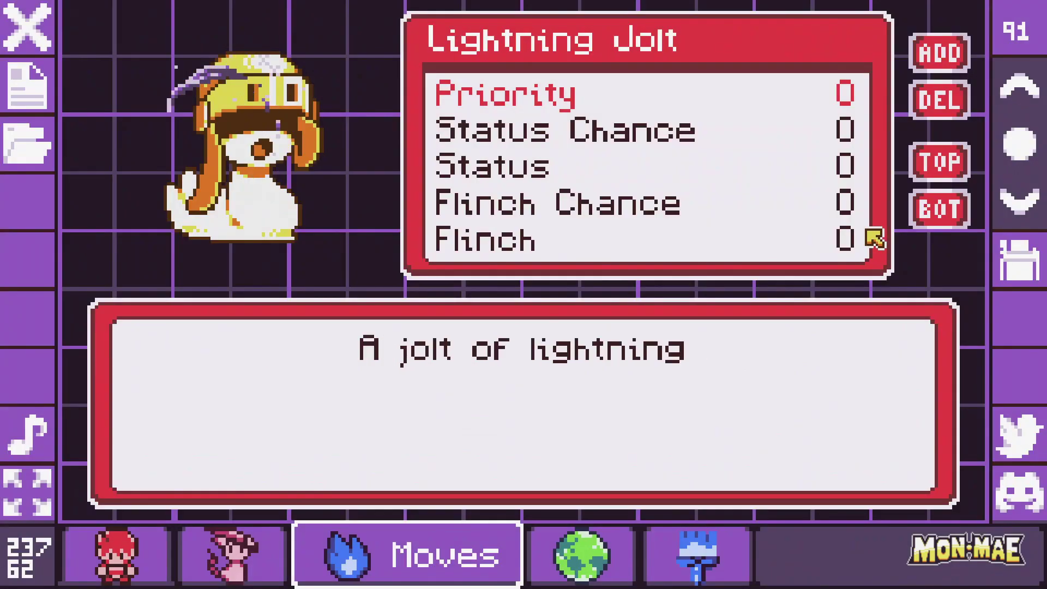
pyautogui.scroll(-1, 648, 152)
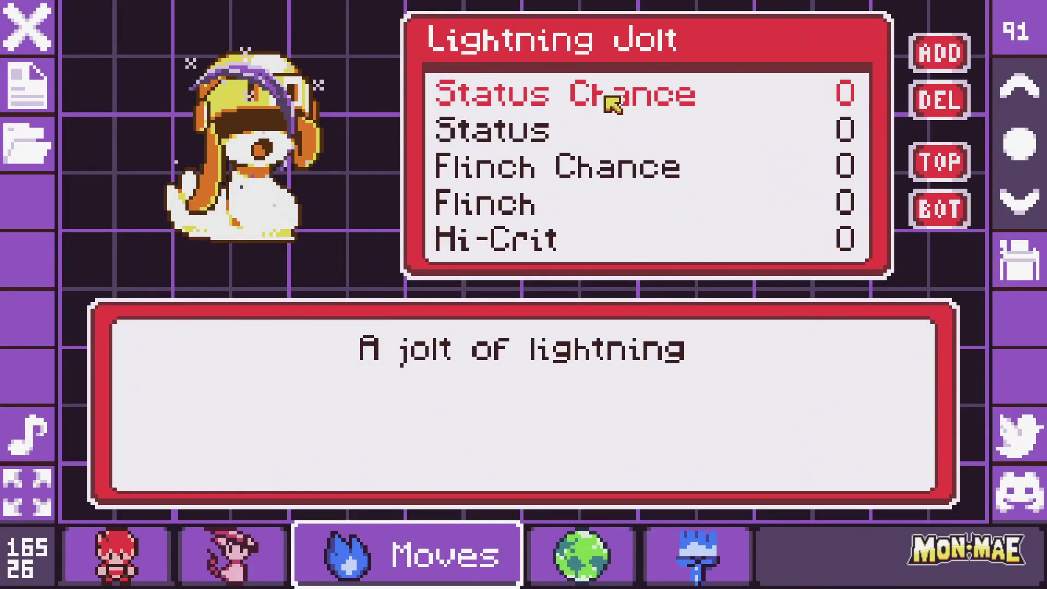
pyautogui.click(609, 97)
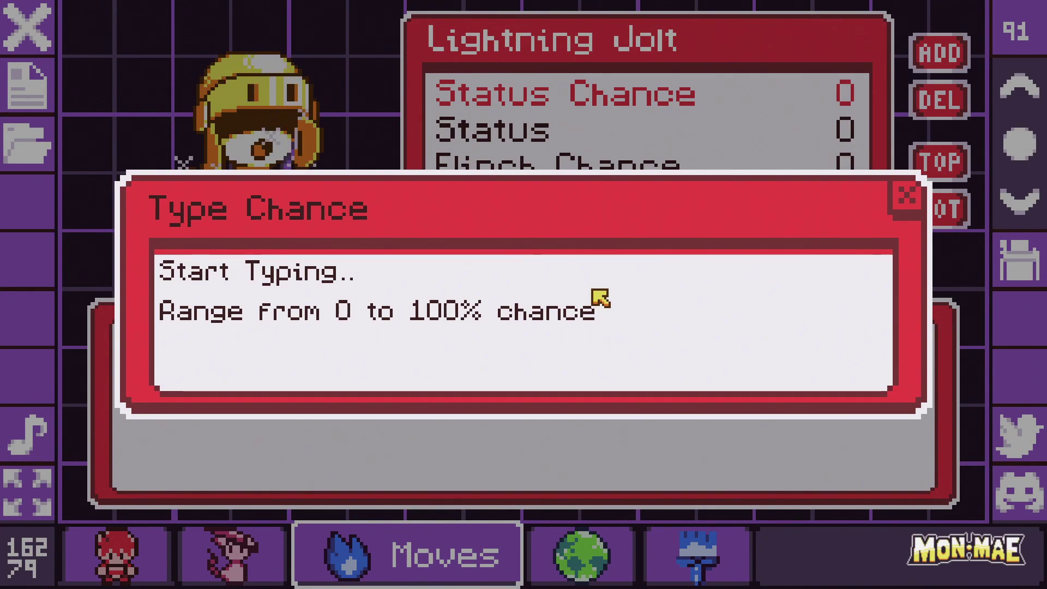
pyautogui.write('20')
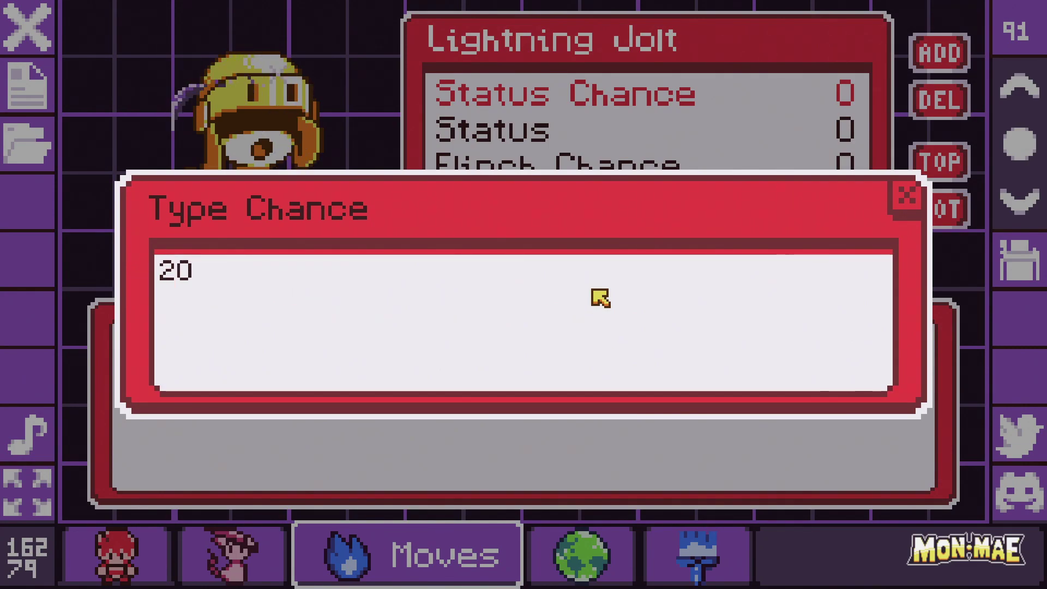
pyautogui.press('Return')
pyautogui.scroll(-1, 572, 239)
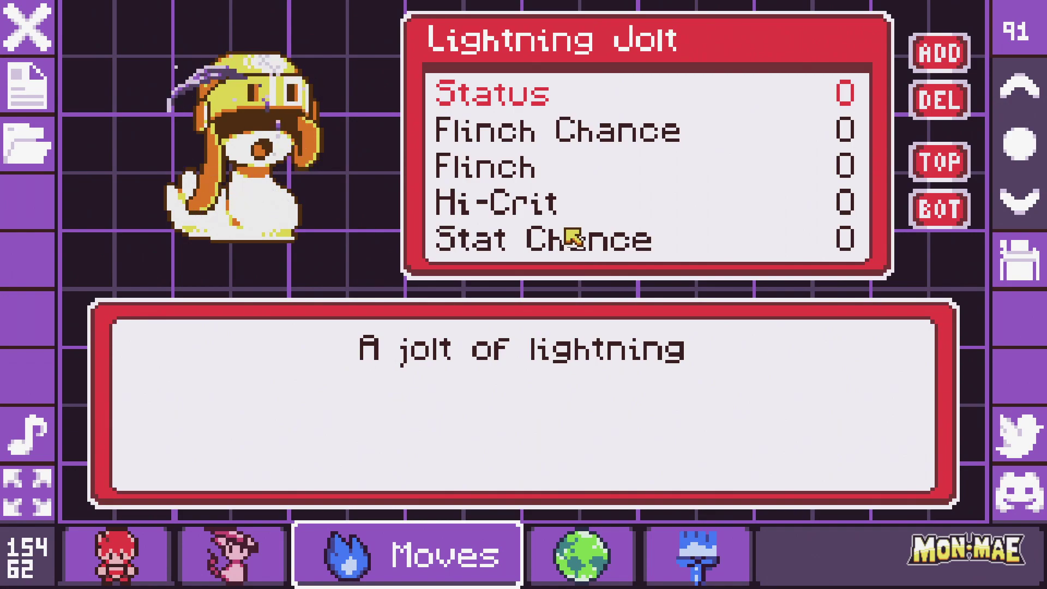
# - Give Lightning Jolt status effect 4, Paralyze
pyautogui.press('Return')
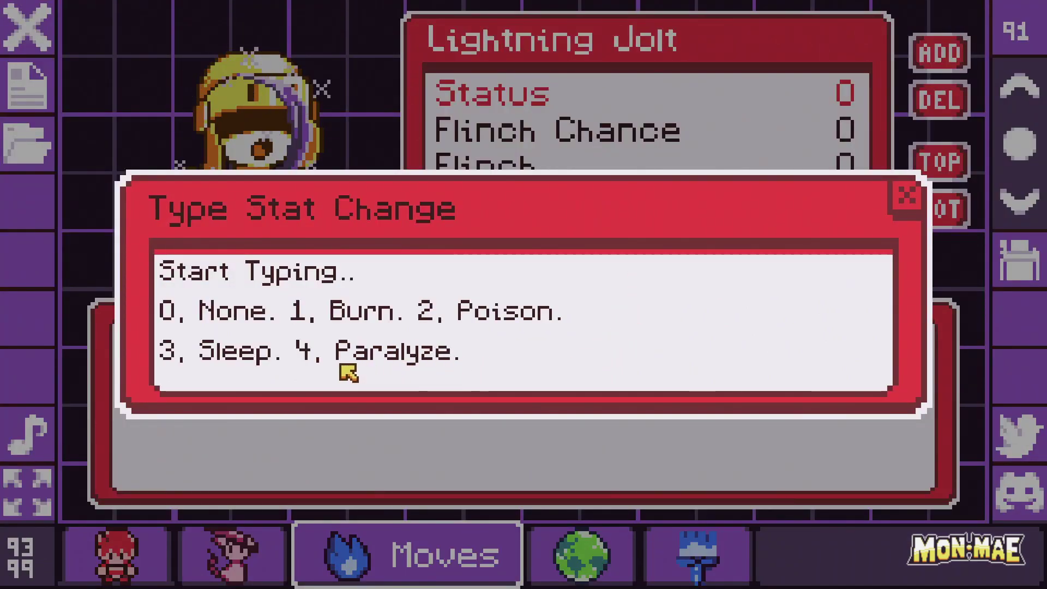
pyautogui.write('4')
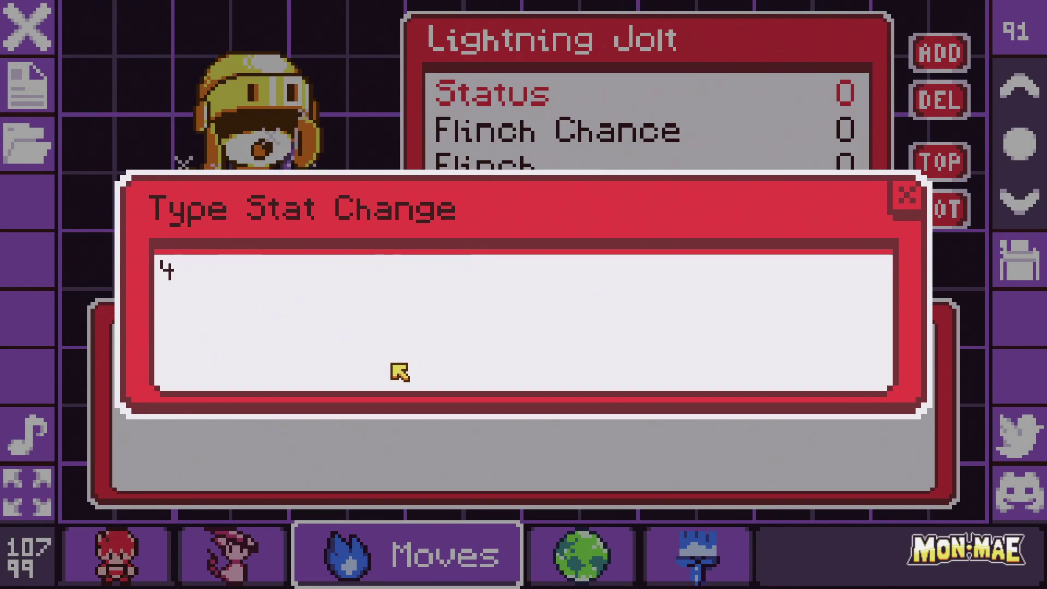
pyautogui.press('Return')
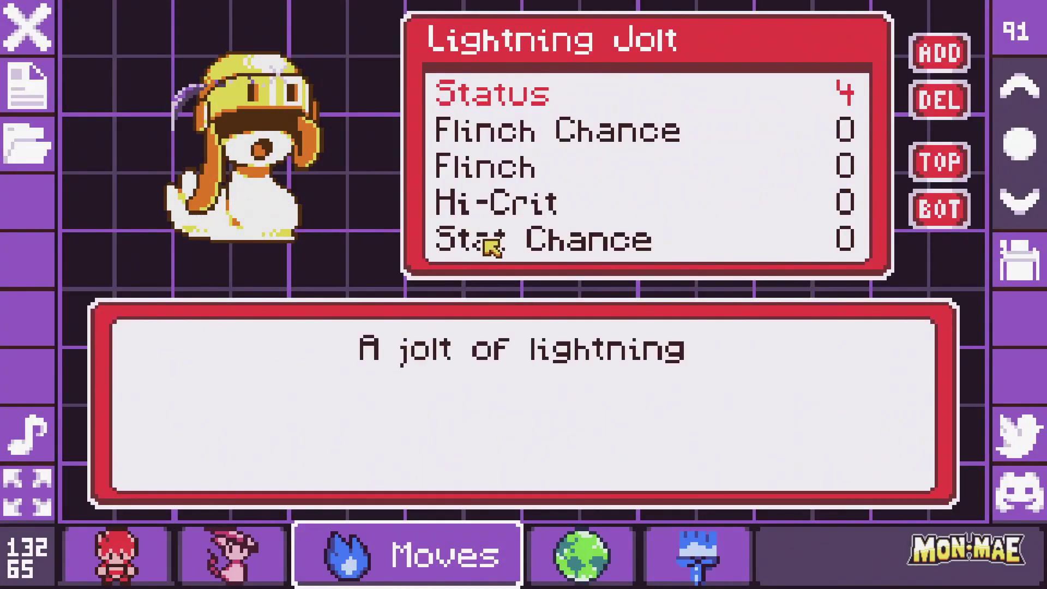
# - Leave the flinch chance at 0 without entering a value
pyautogui.click(604, 141)
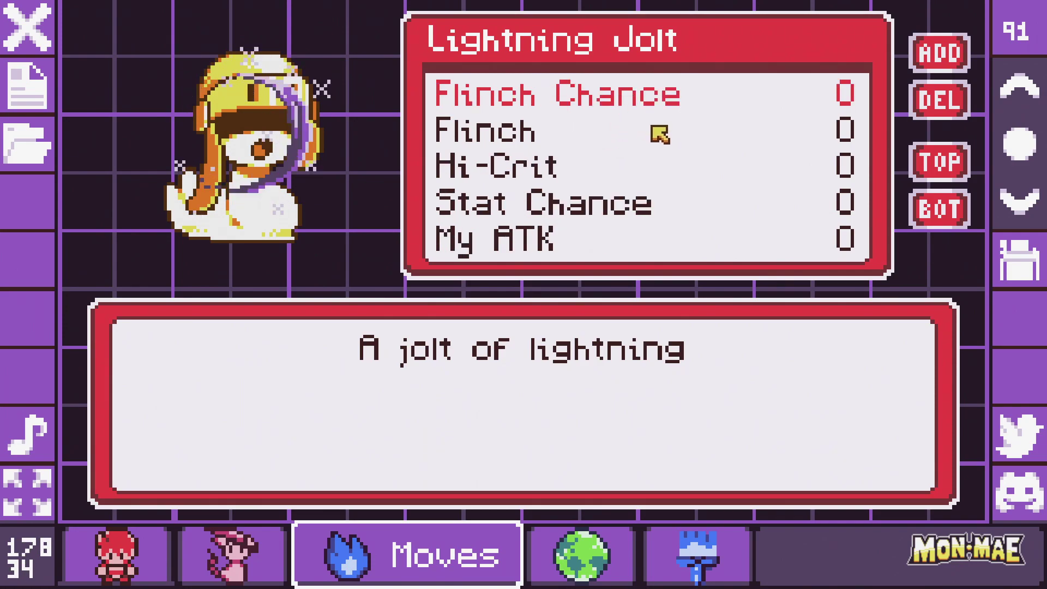
pyautogui.press('Return')
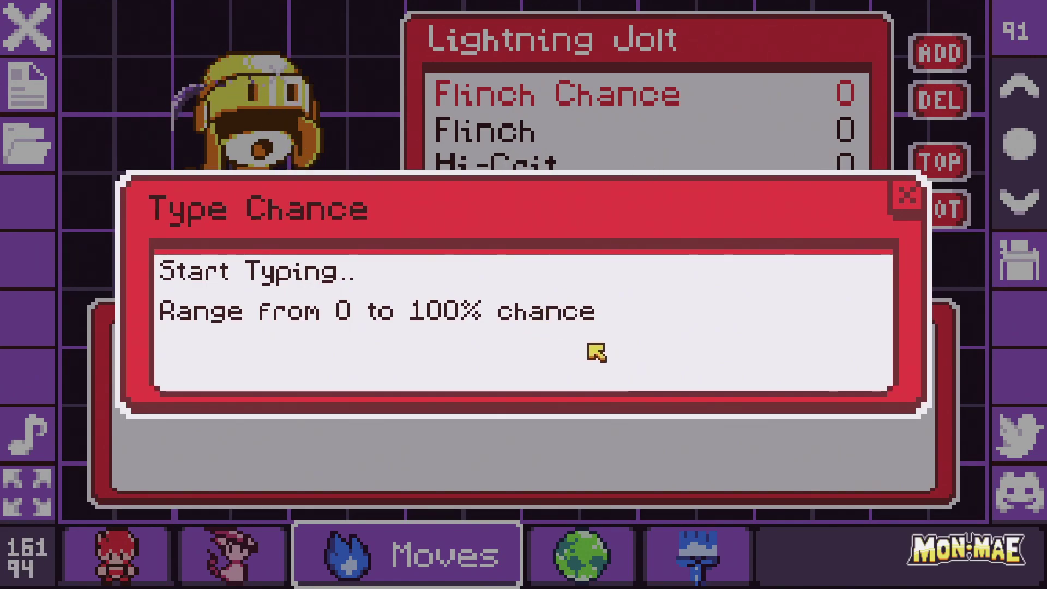
pyautogui.press('Escape')
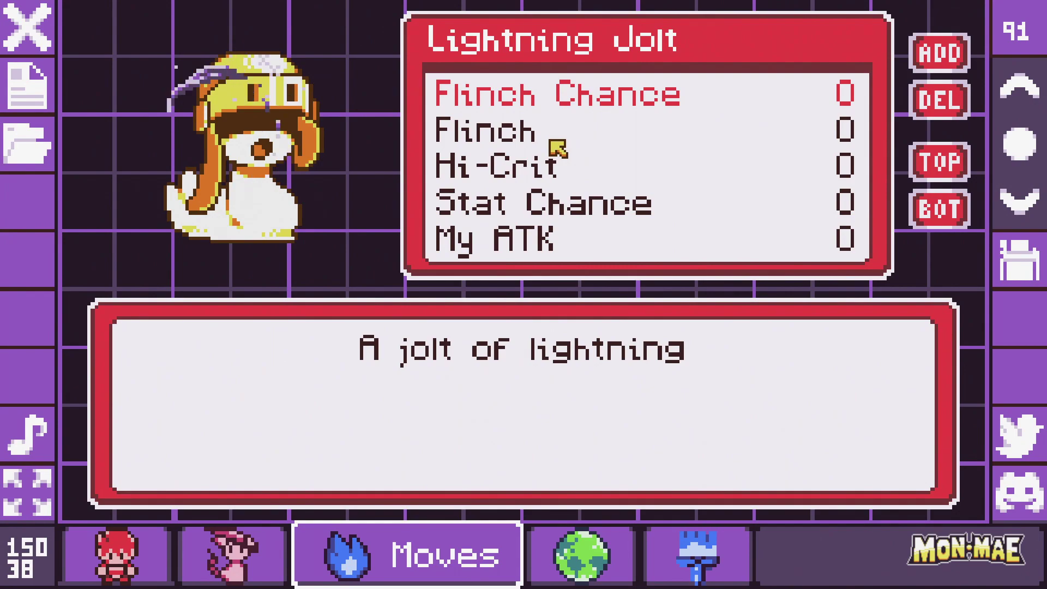
pyautogui.scroll(-1, 557, 148)
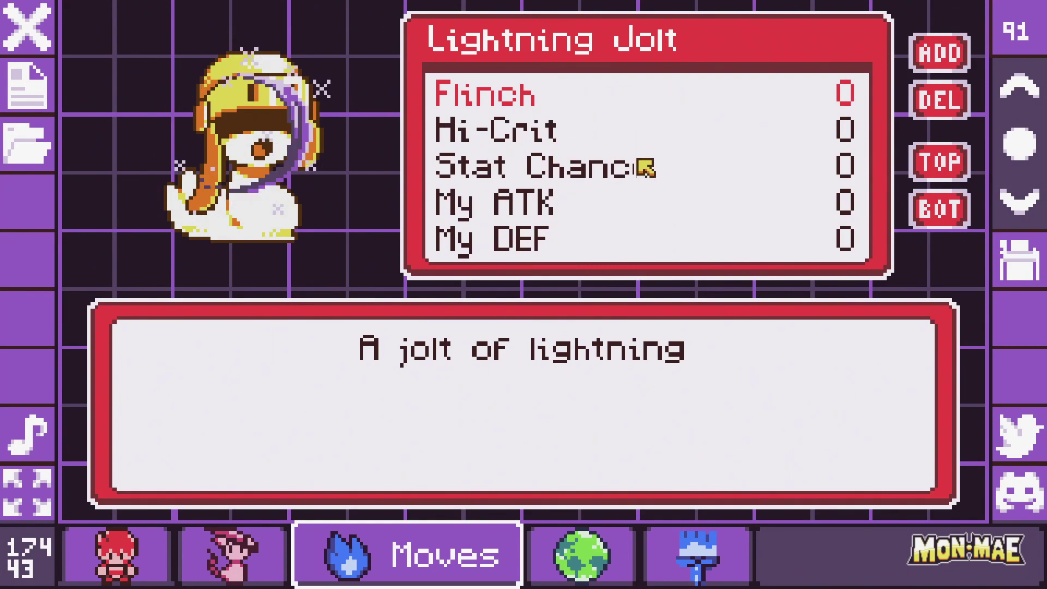
pyautogui.scroll(-1, 577, 155)
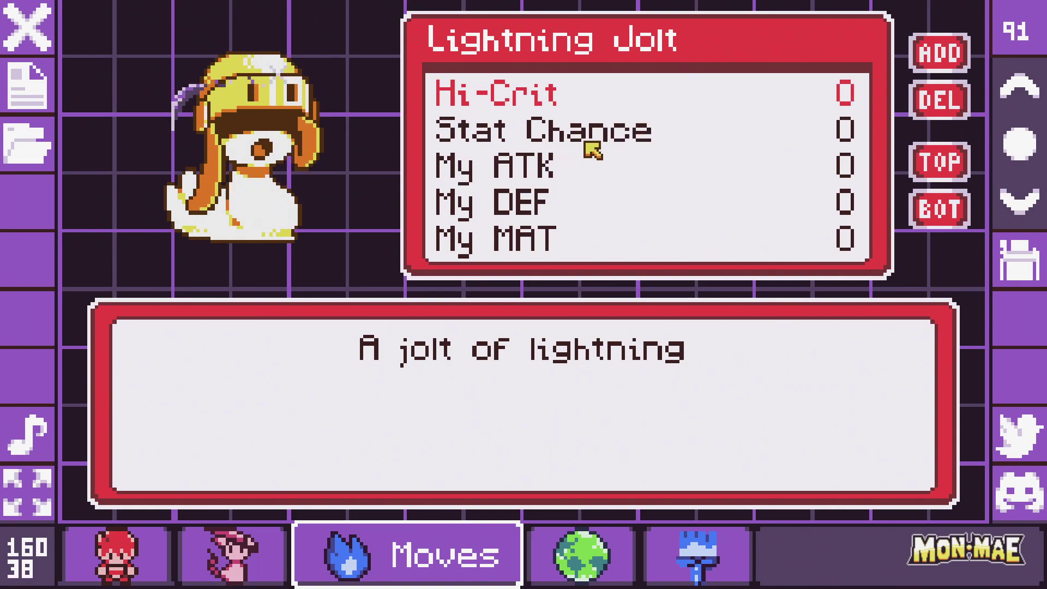
pyautogui.scroll(-1, 611, 150)
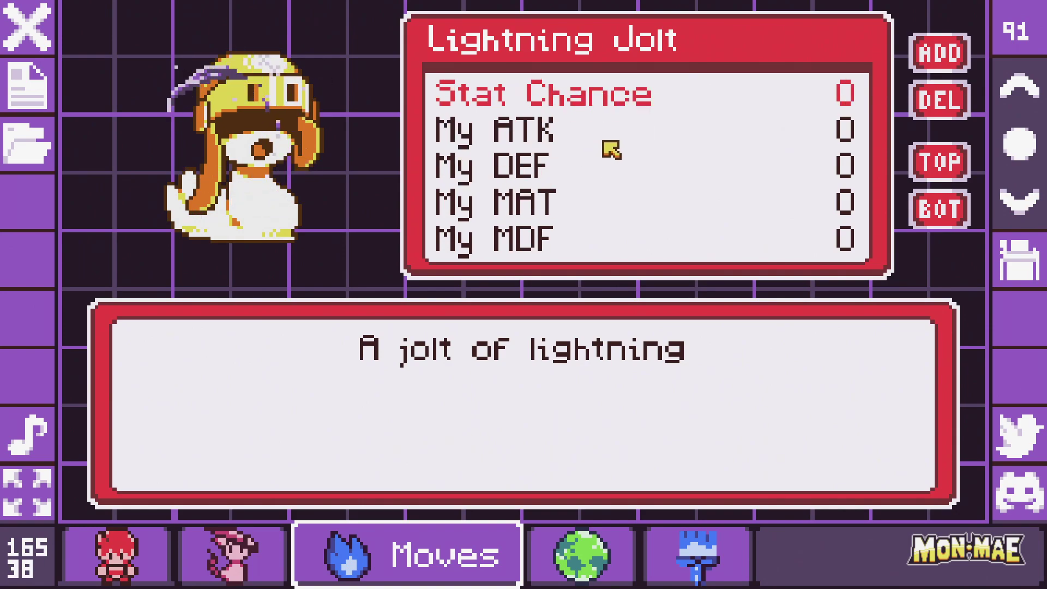
# - Set Lightning Jolt's stat change chance to 20%
pyautogui.click(610, 150)
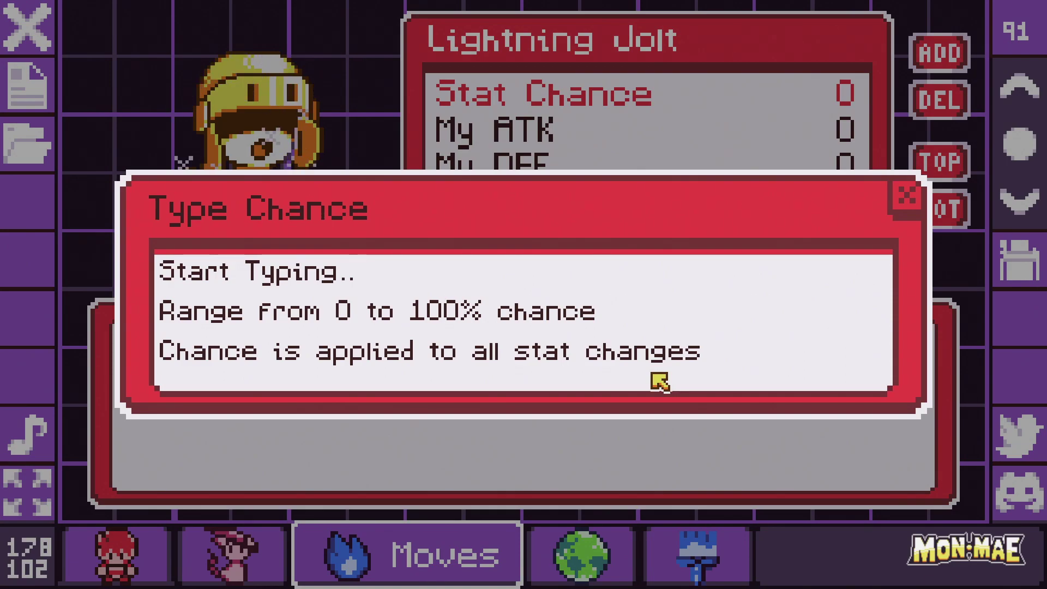
pyautogui.write('20')
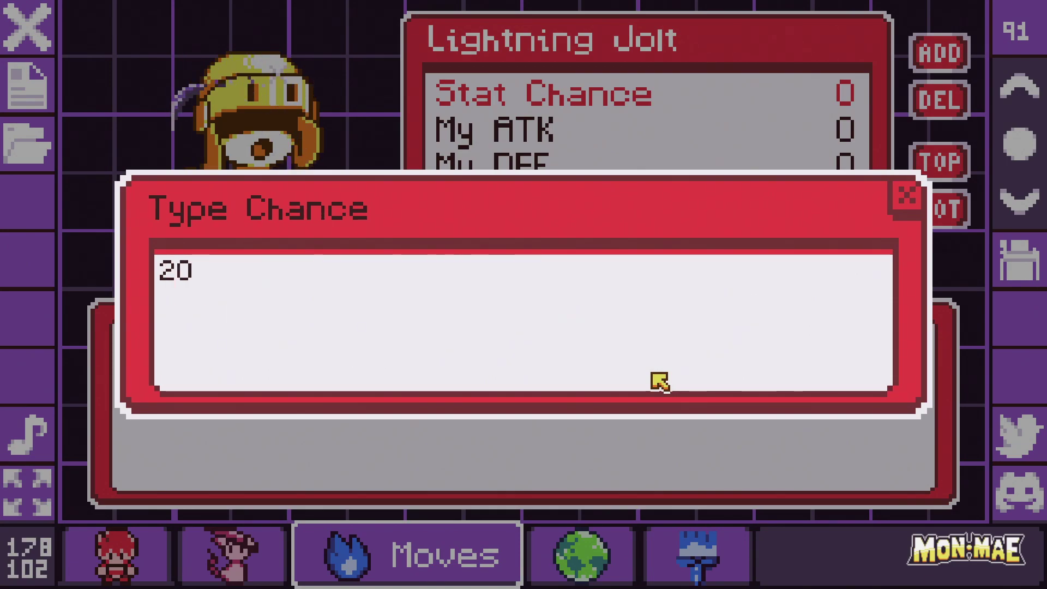
pyautogui.press('Return')
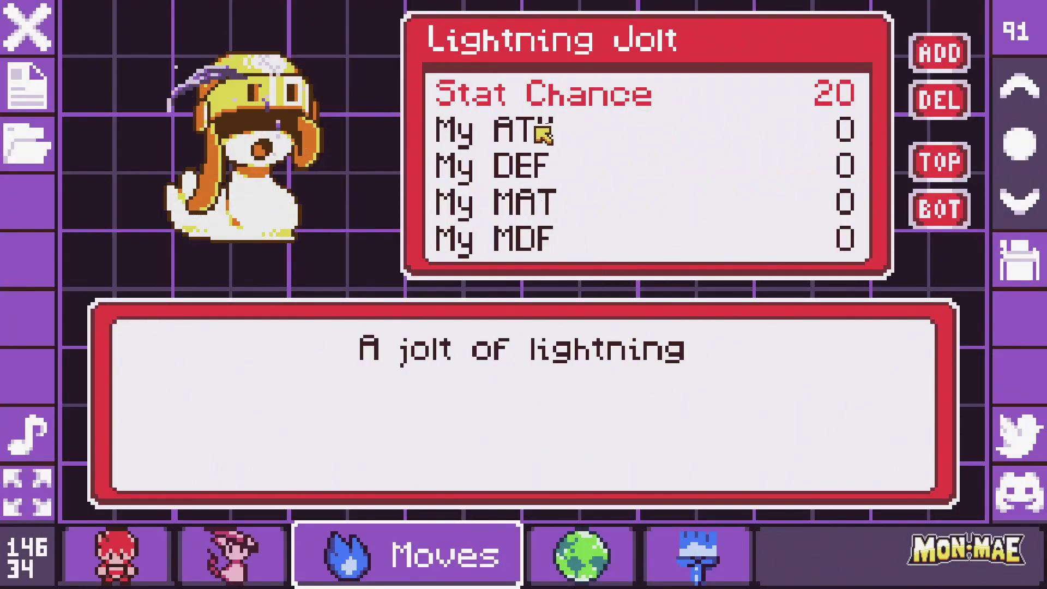
# - Set the My MDF stat change to 2
pyautogui.scroll(-1, 544, 133)
pyautogui.scroll(-2, 555, 109)
pyautogui.scroll(-1, 555, 109)
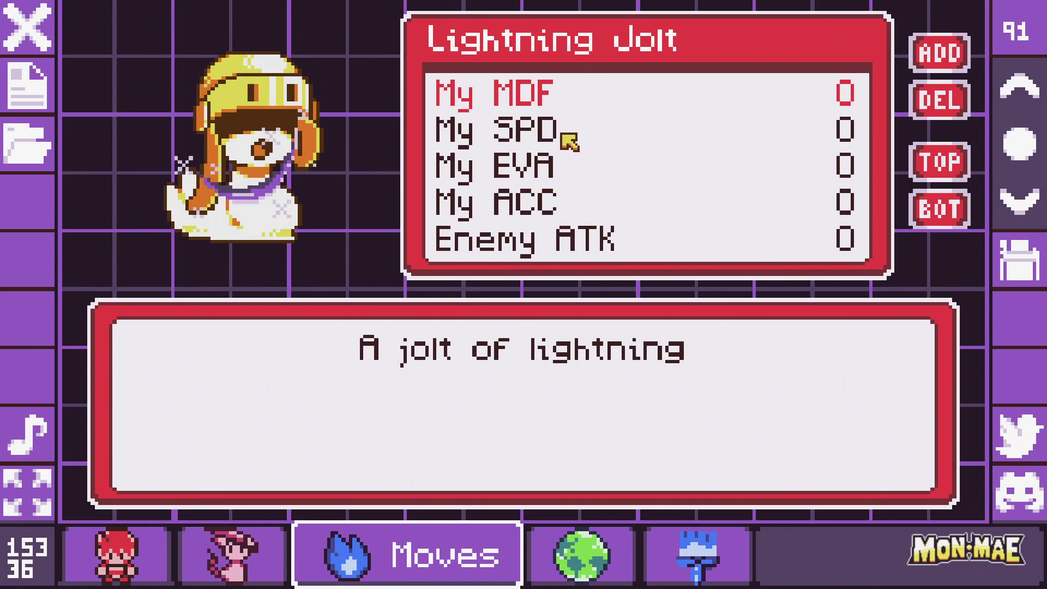
pyautogui.click(605, 110)
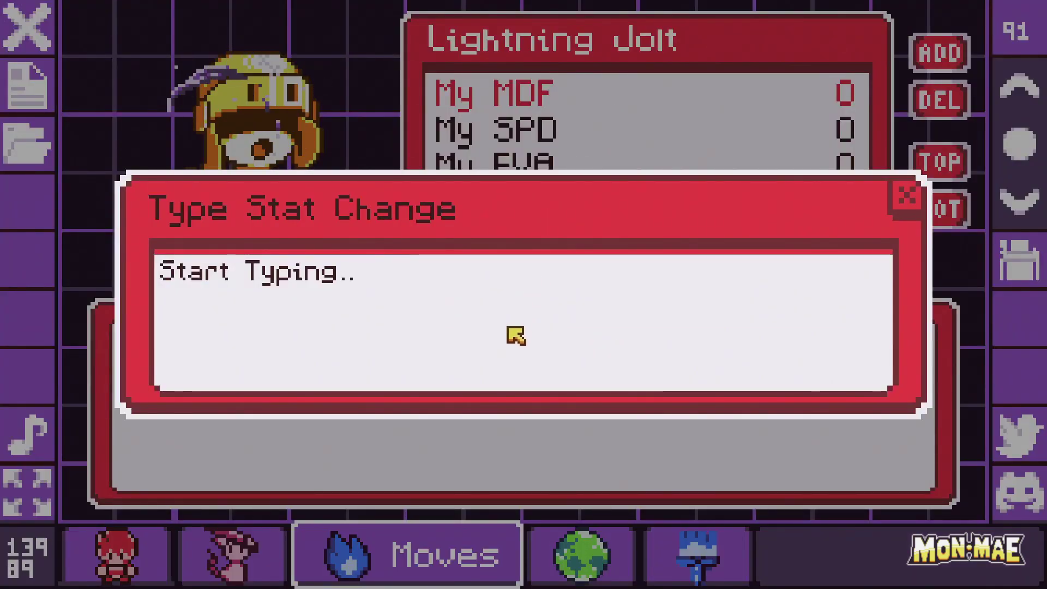
pyautogui.write('2')
pyautogui.press('Return')
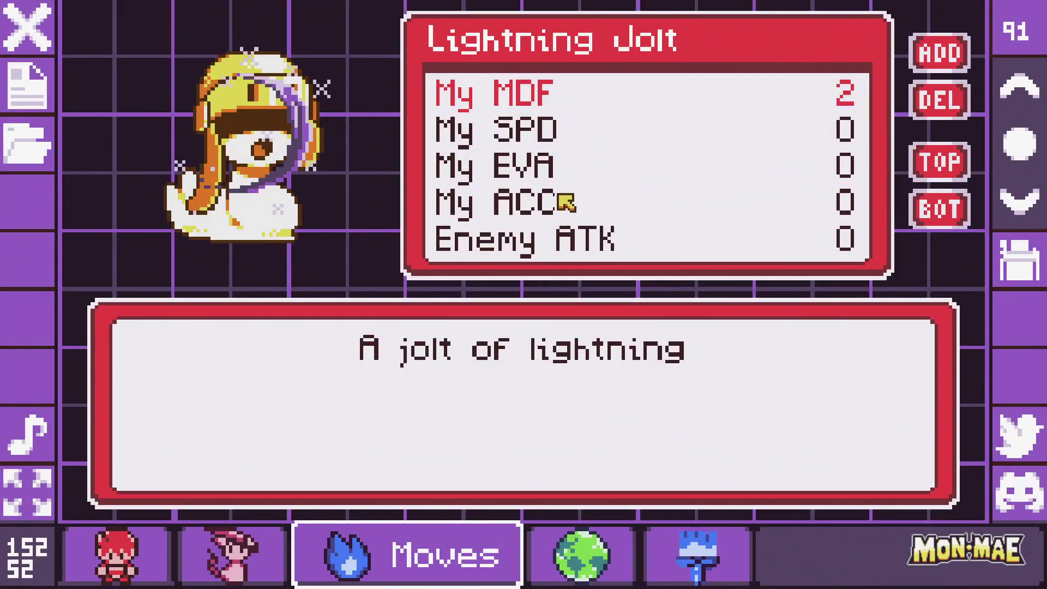
pyautogui.scroll(-3, 572, 158)
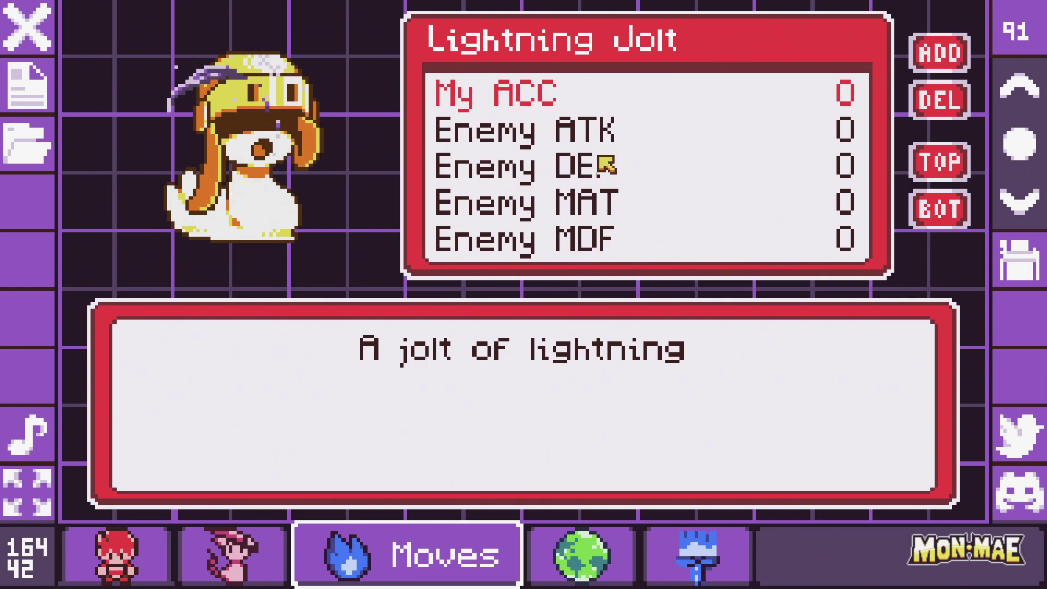
# - Set Lightning Jolt's Enemy MDF stat change to 2
pyautogui.scroll(-1, 608, 165)
pyautogui.scroll(-1, 606, 164)
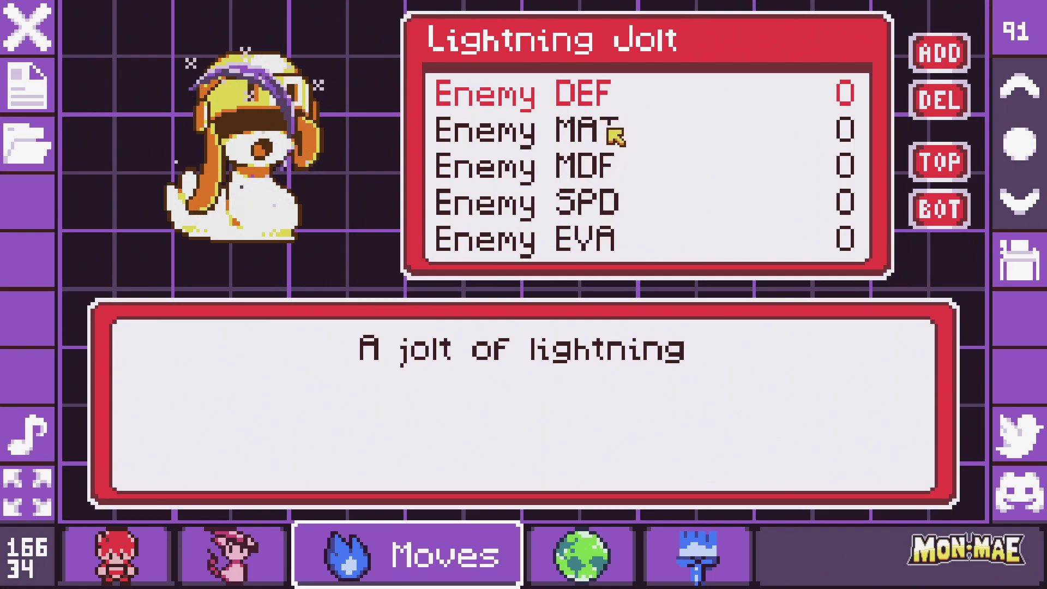
pyautogui.scroll(-1, 606, 180)
pyautogui.scroll(-1, 605, 191)
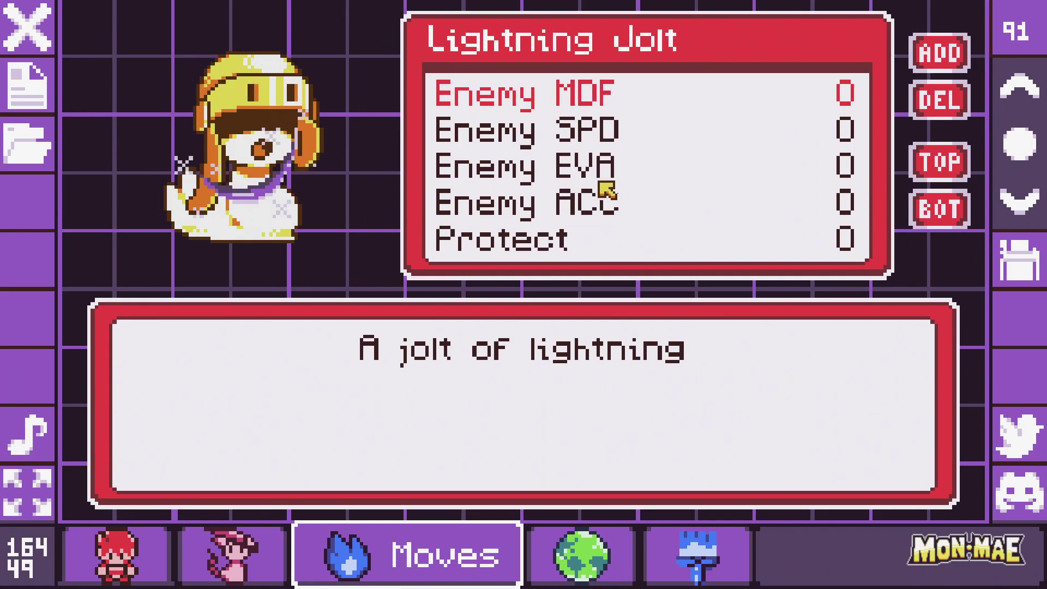
pyautogui.click(656, 153)
pyautogui.write('2')
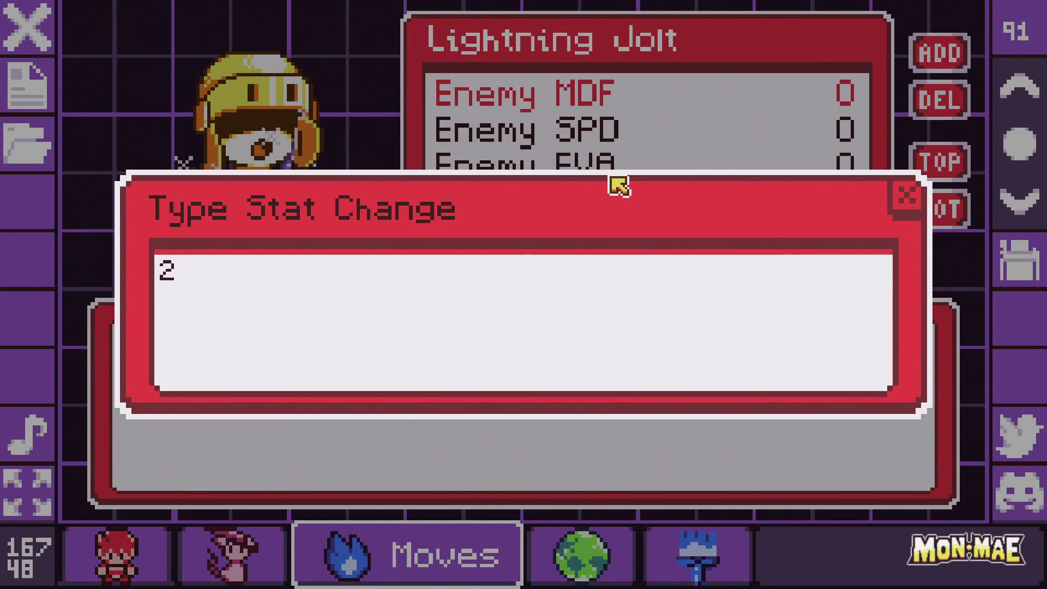
pyautogui.press('Return')
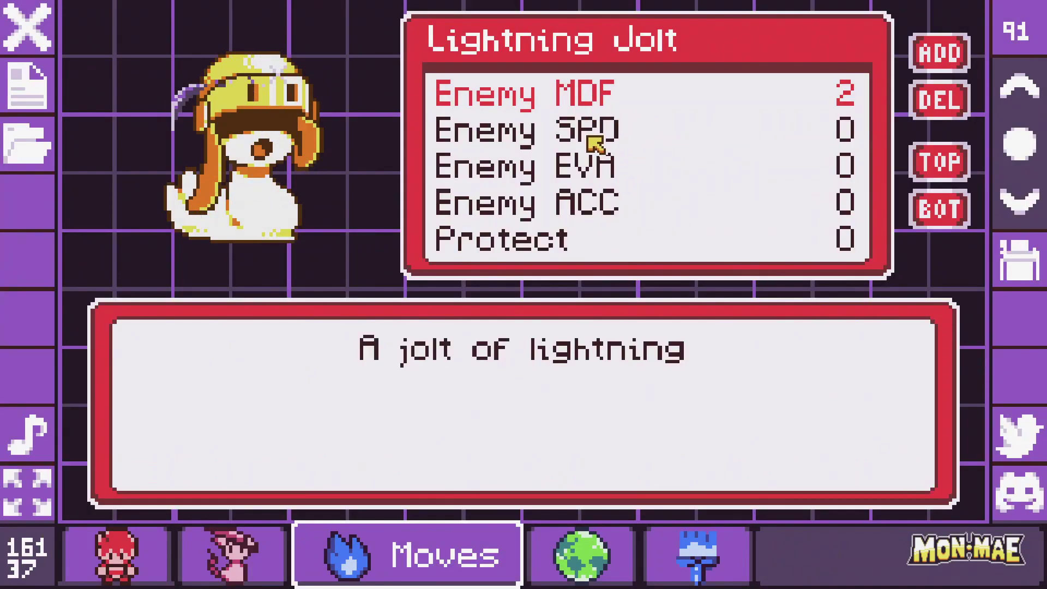
pyautogui.scroll(-1, 593, 139)
pyautogui.scroll(-1, 571, 201)
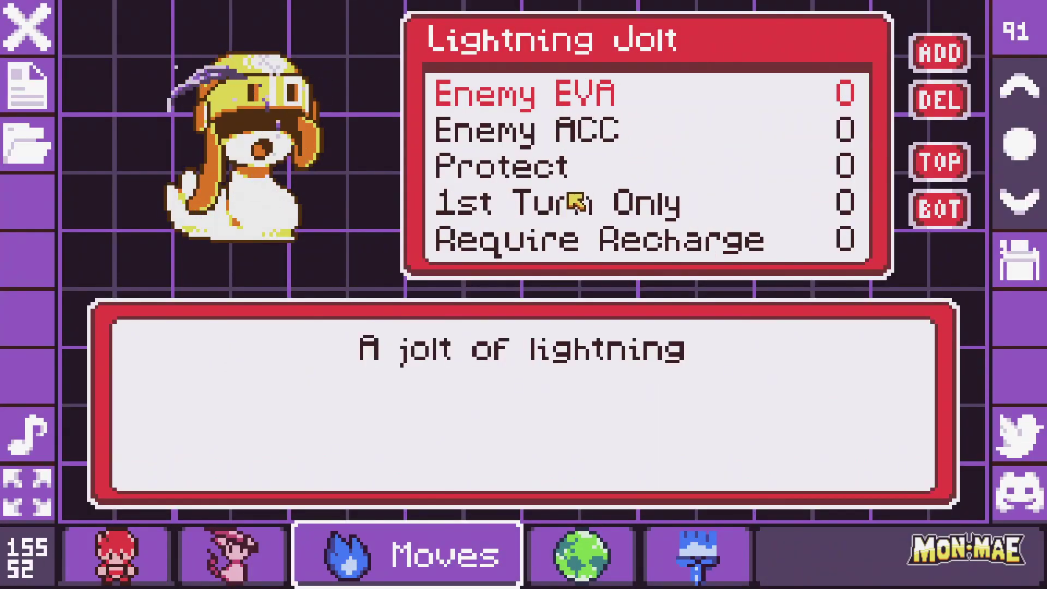
pyautogui.scroll(-1, 572, 201)
pyautogui.scroll(-1, 606, 195)
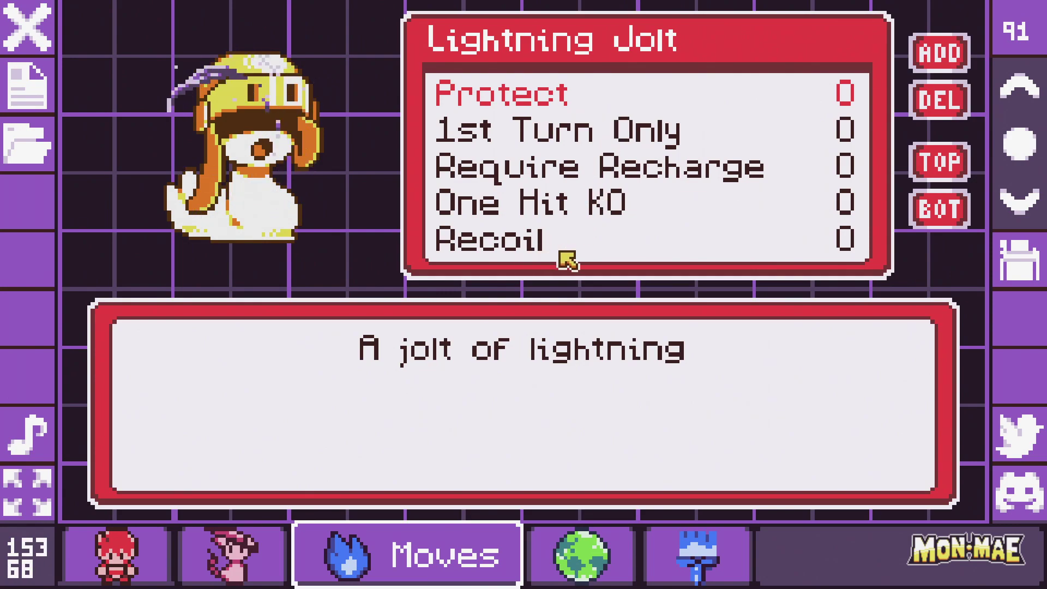
# - Set Recoil % Amount to 20, correcting a mistaken entry of 100
pyautogui.scroll(-1, 592, 243)
pyautogui.scroll(-3, 592, 242)
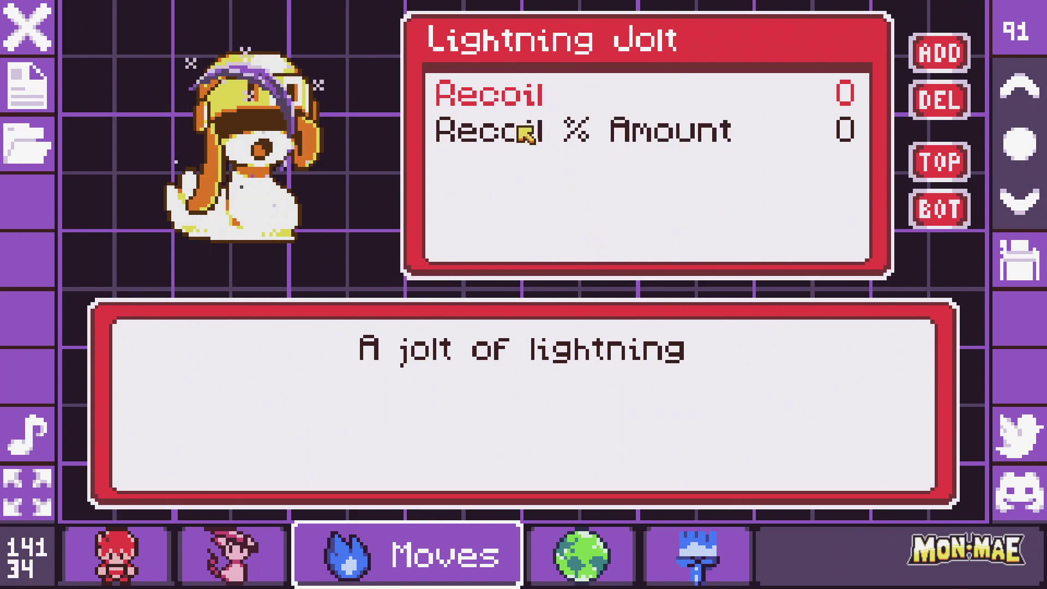
pyautogui.scroll(-1, 593, 154)
pyautogui.click(595, 155)
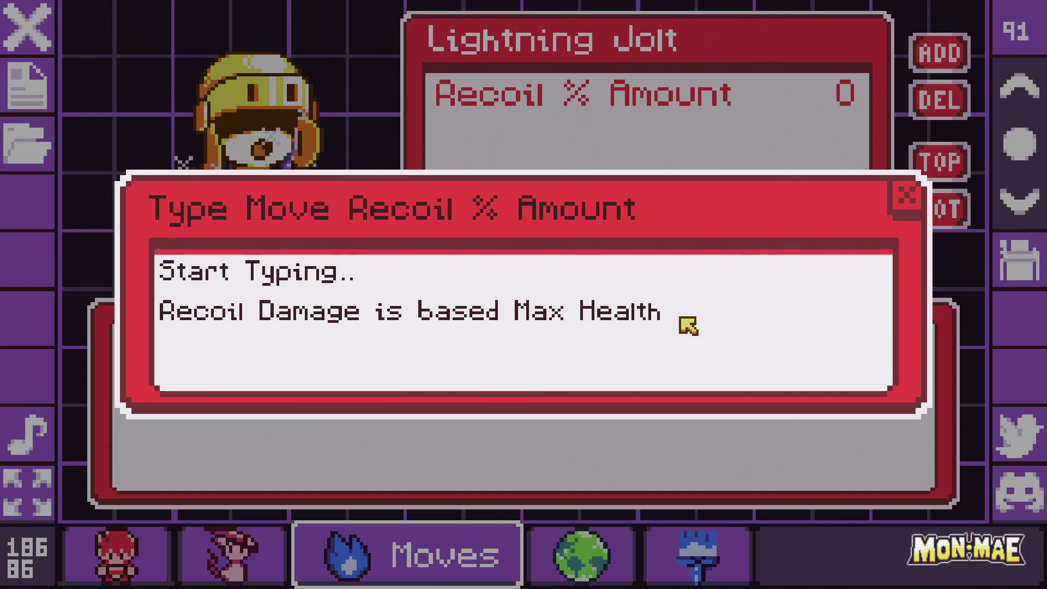
pyautogui.write('100')
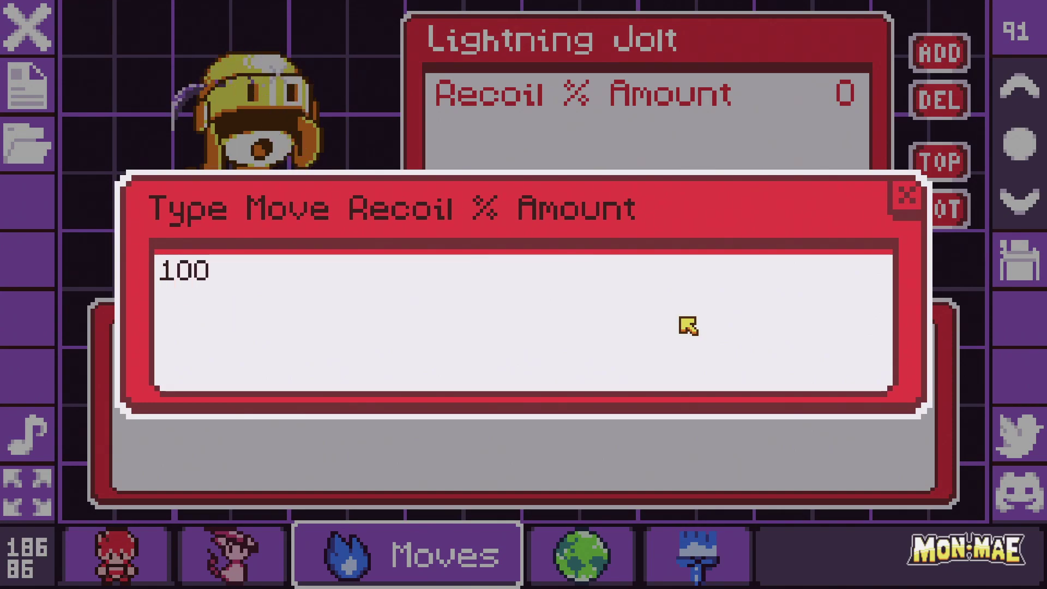
pyautogui.press('Return')
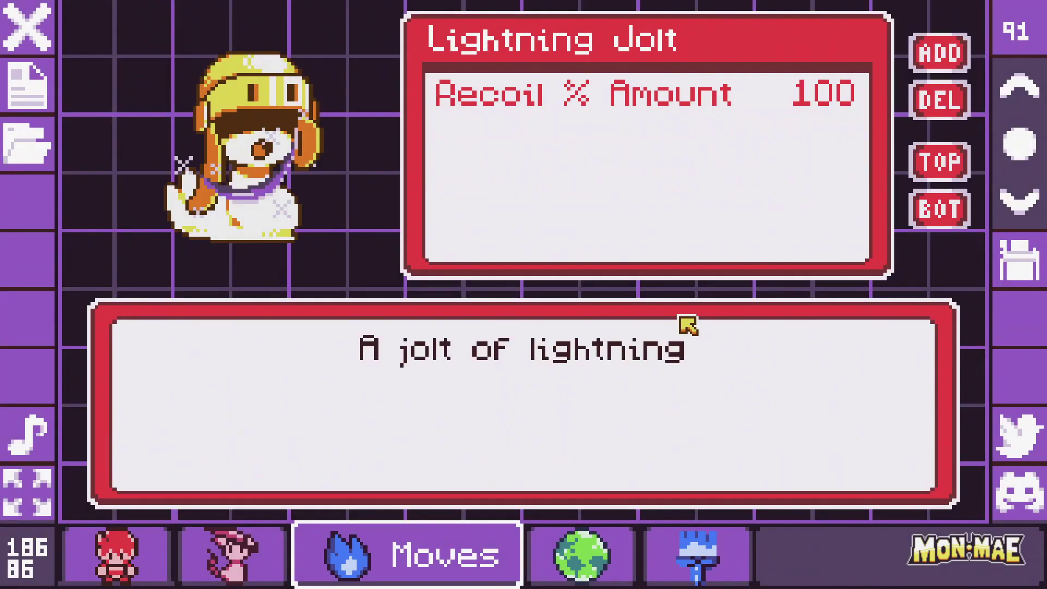
pyautogui.click(612, 139)
pyautogui.write('20')
pyautogui.press('Return')
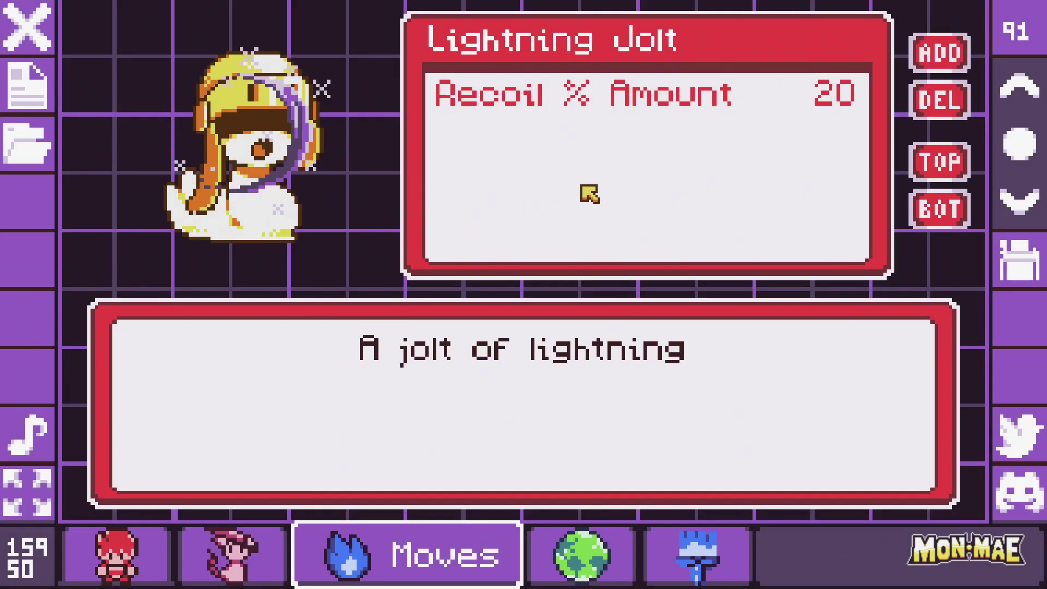
# - Save the Lightning Jolt move and go back to the moves list
pyautogui.click(590, 193)
pyautogui.click(1003, 271)
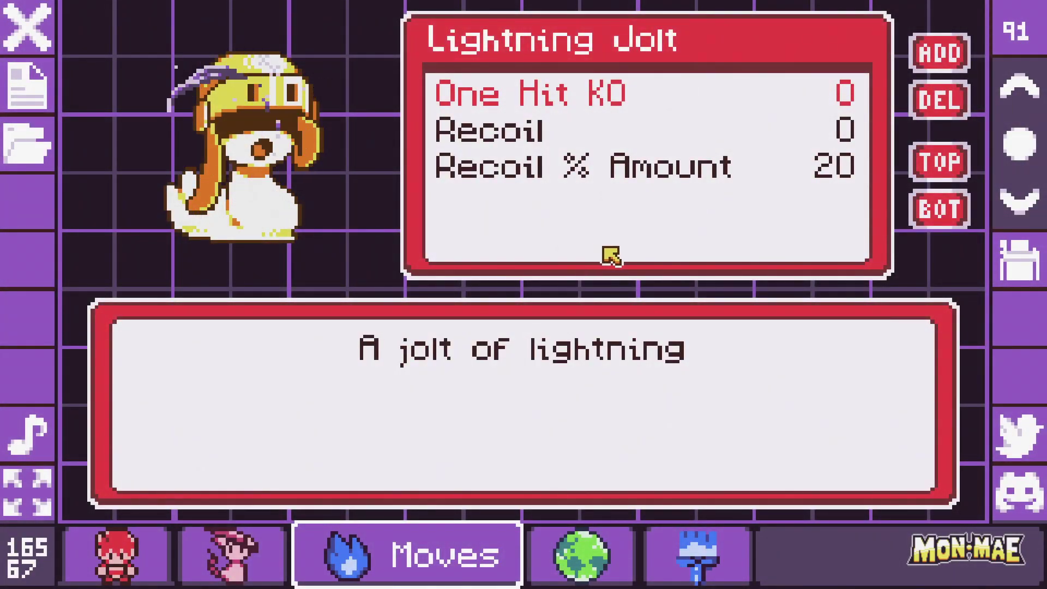
pyautogui.rightClick(610, 256)
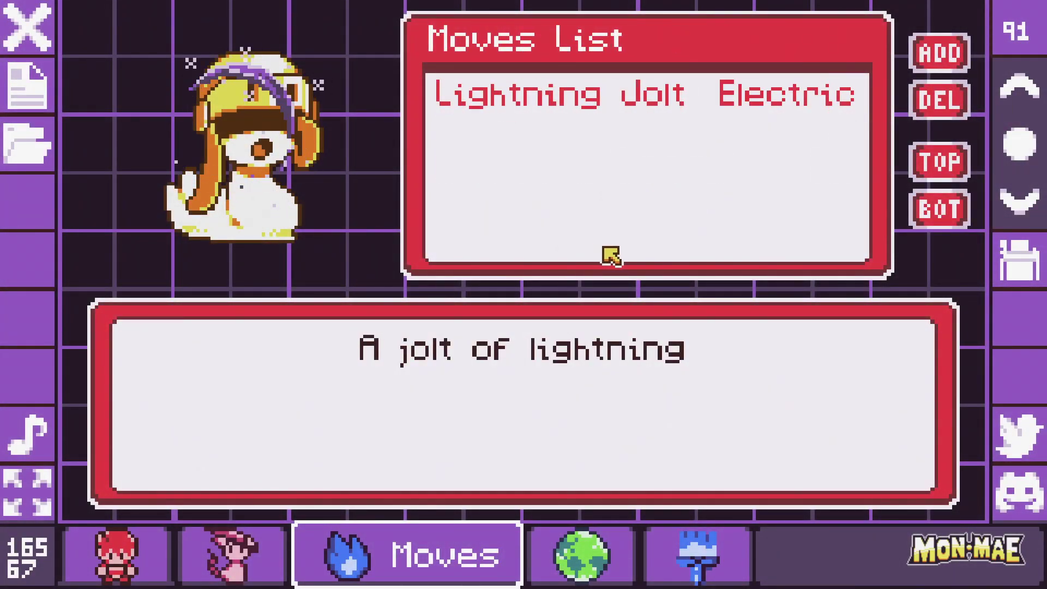
pyautogui.scroll(3, 621, 224)
pyautogui.scroll(-1, 621, 226)
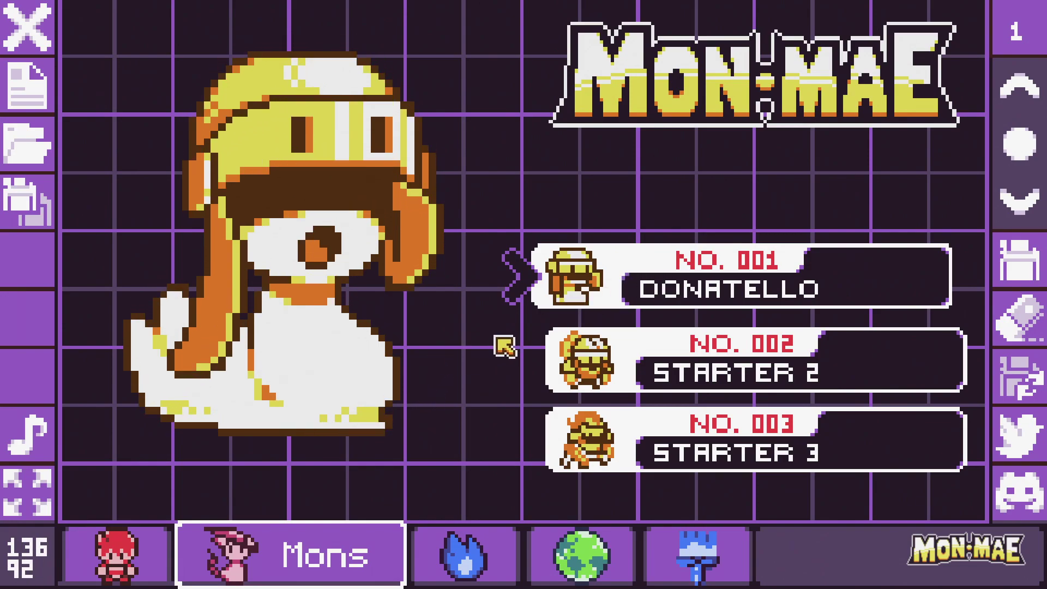
# - Open Donatello's No. 001 detail page and go to its Movepool
pyautogui.press('Return')
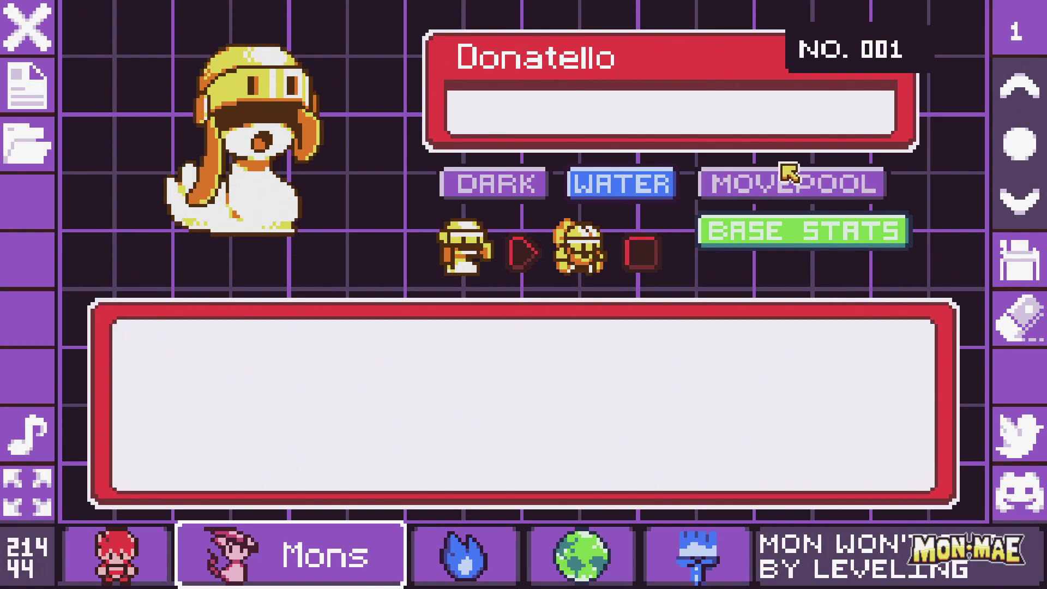
pyautogui.click(817, 189)
# - Confirm Lightning Jolt is learned at level 30, then open the Moves list for adding
pyautogui.click(718, 172)
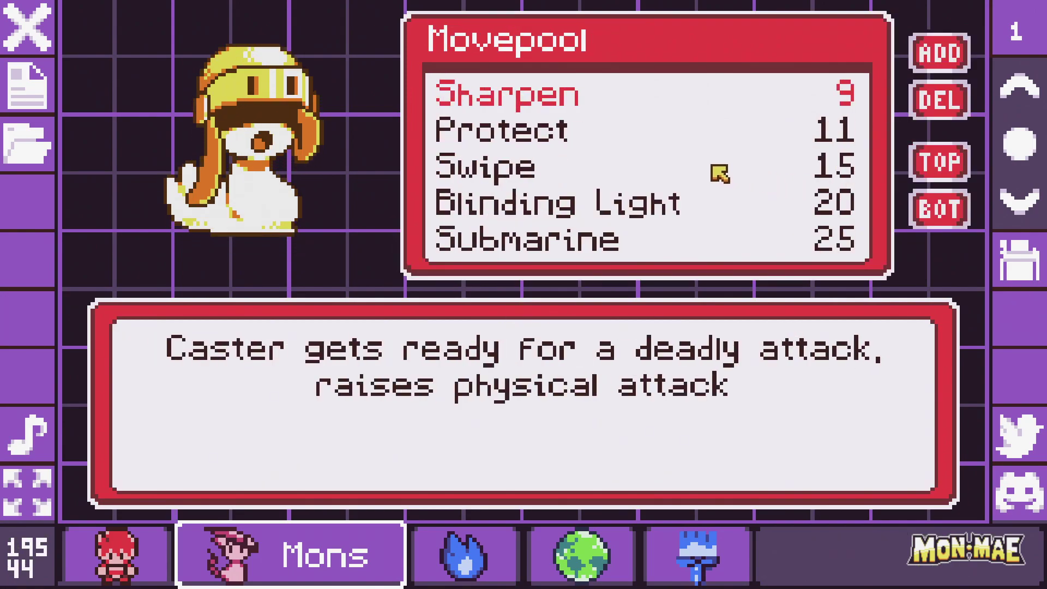
pyautogui.scroll(-2, 718, 172)
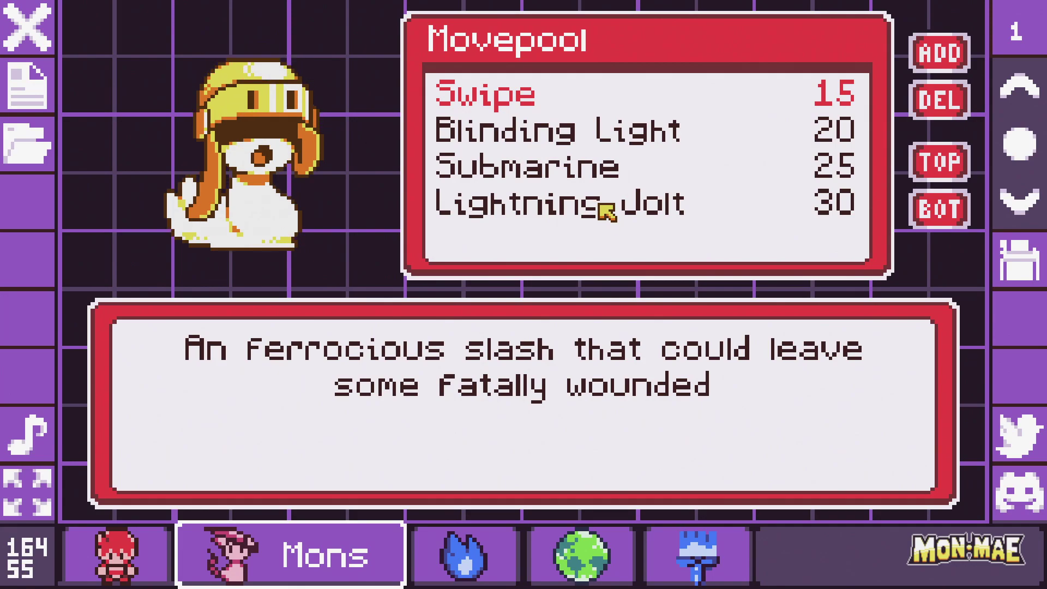
pyautogui.scroll(-3, 607, 214)
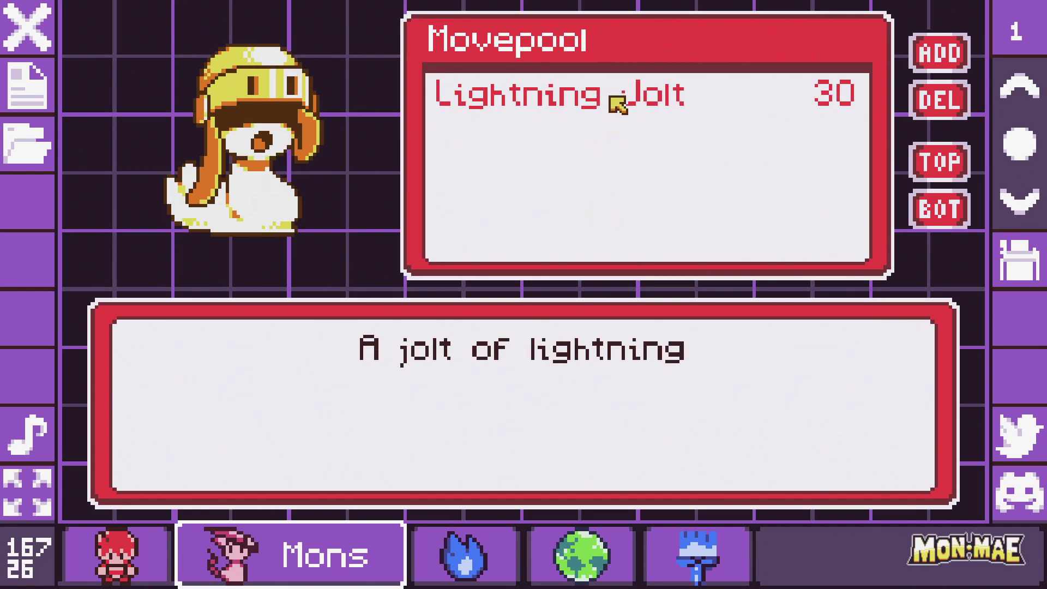
pyautogui.click(837, 107)
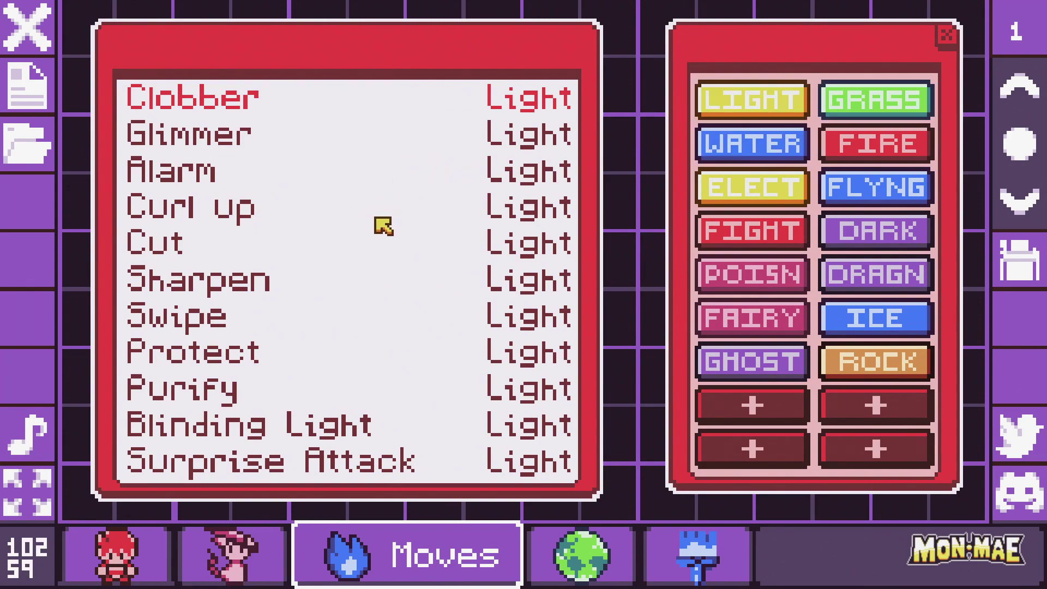
# - Add Twig Blade from the Grass move list to Donatello's movepool at level 27
pyautogui.scroll(-13, 383, 226)
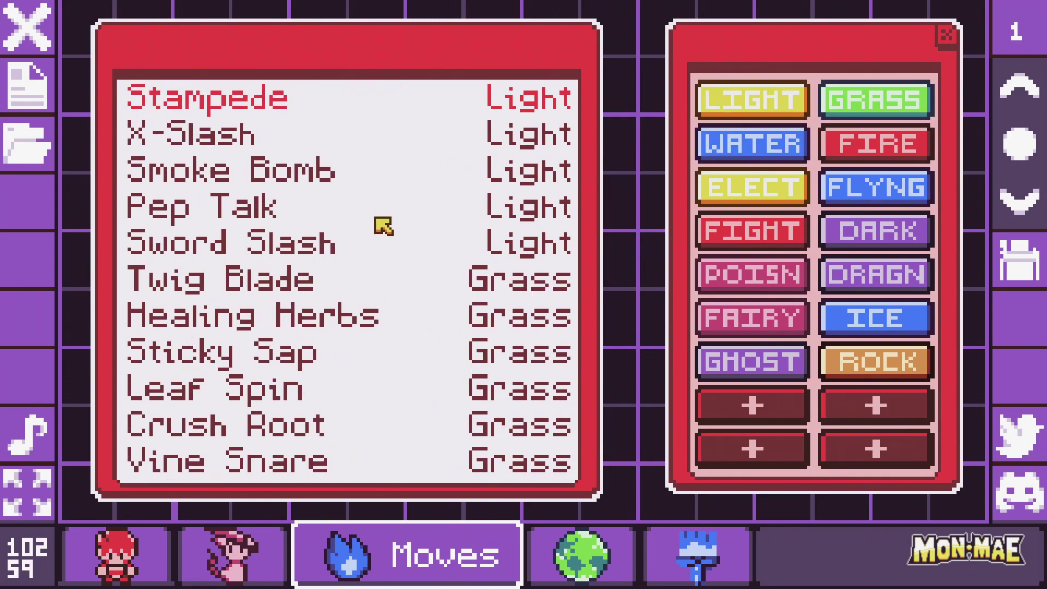
pyautogui.scroll(-1, 384, 225)
pyautogui.scroll(-4, 293, 343)
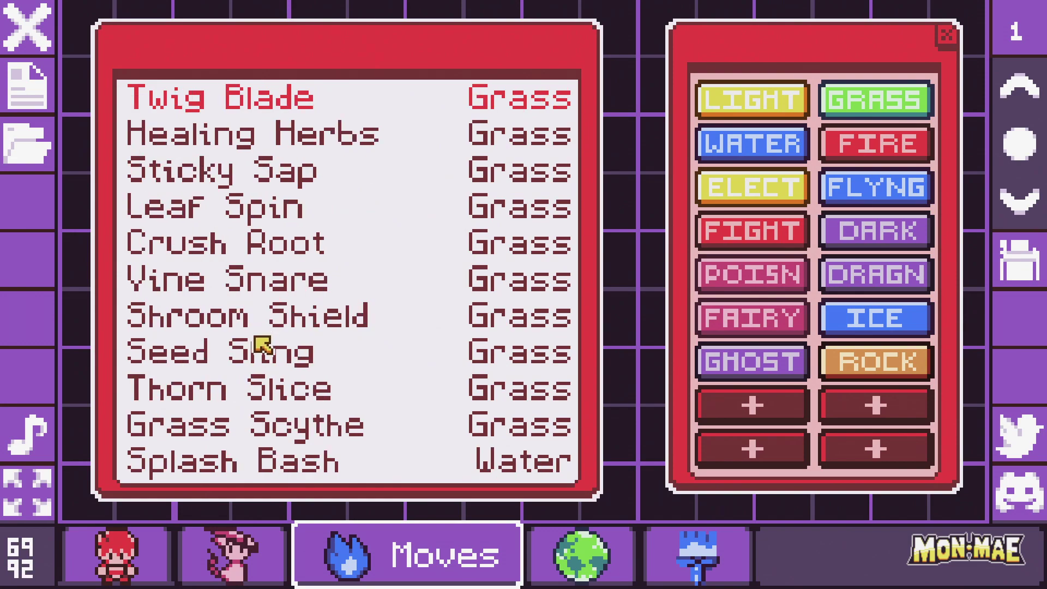
pyautogui.click(310, 139)
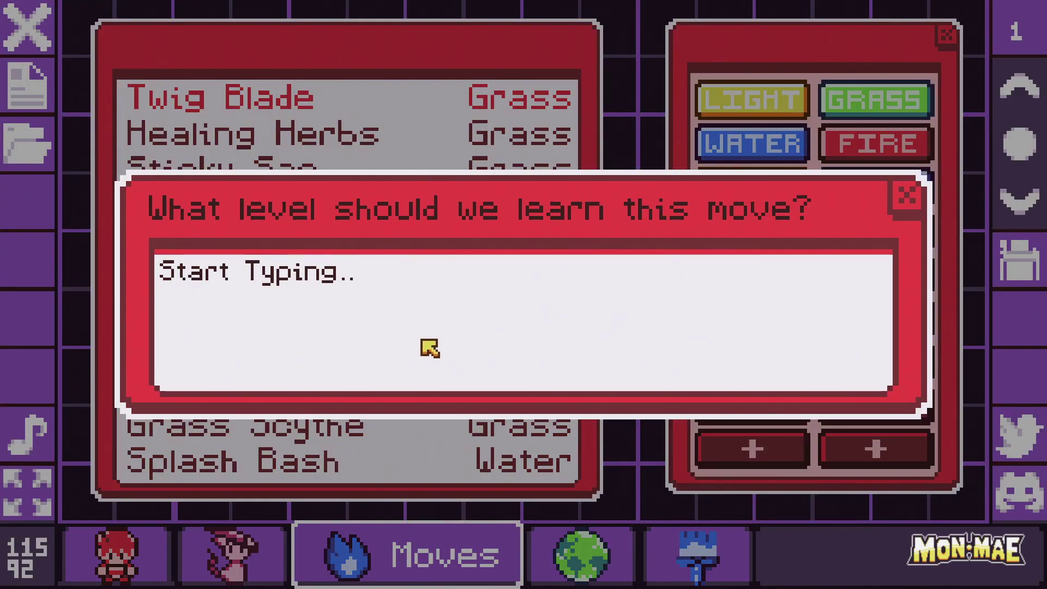
pyautogui.write('27')
pyautogui.press('Return')
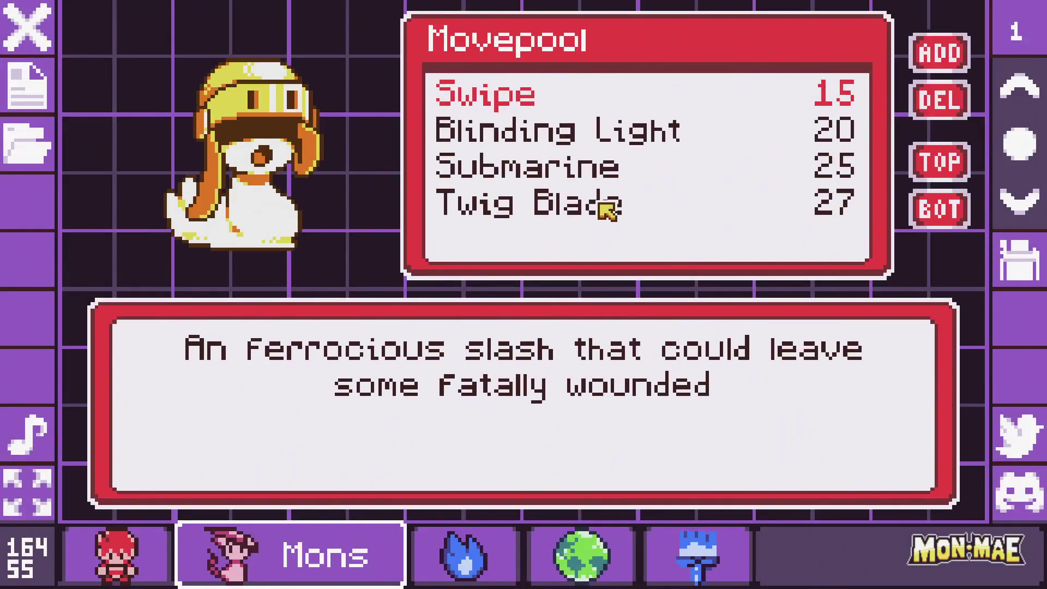
# - Remove Swipe and Blinding Light and add Clobber to the movepool at level 28
pyautogui.press('Delete')
pyautogui.press('Delete')
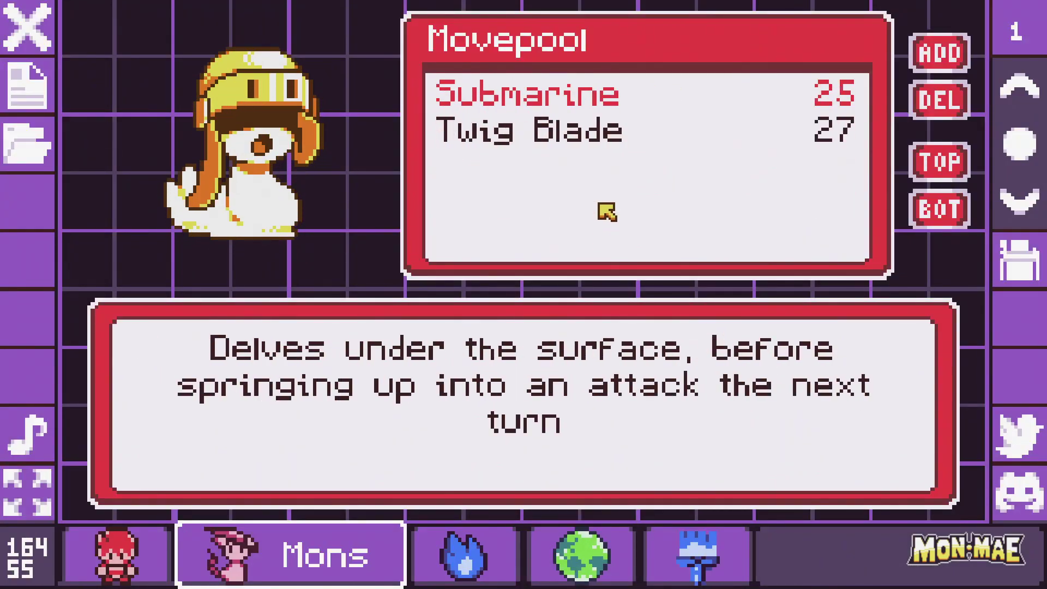
pyautogui.click(935, 56)
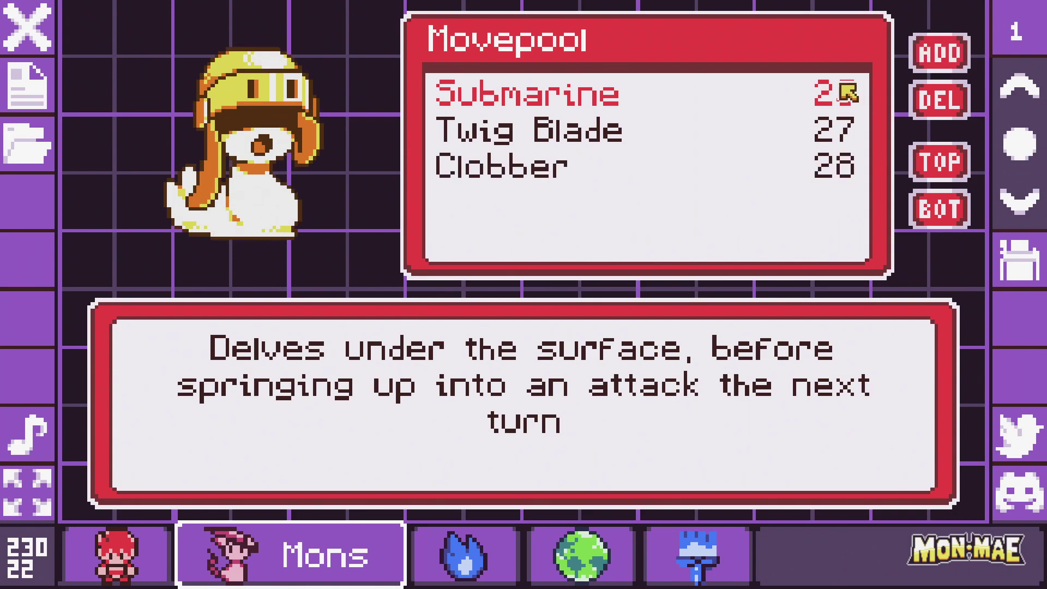
pyautogui.press('Delete')
pyautogui.press('Delete')
pyautogui.press('Tab')
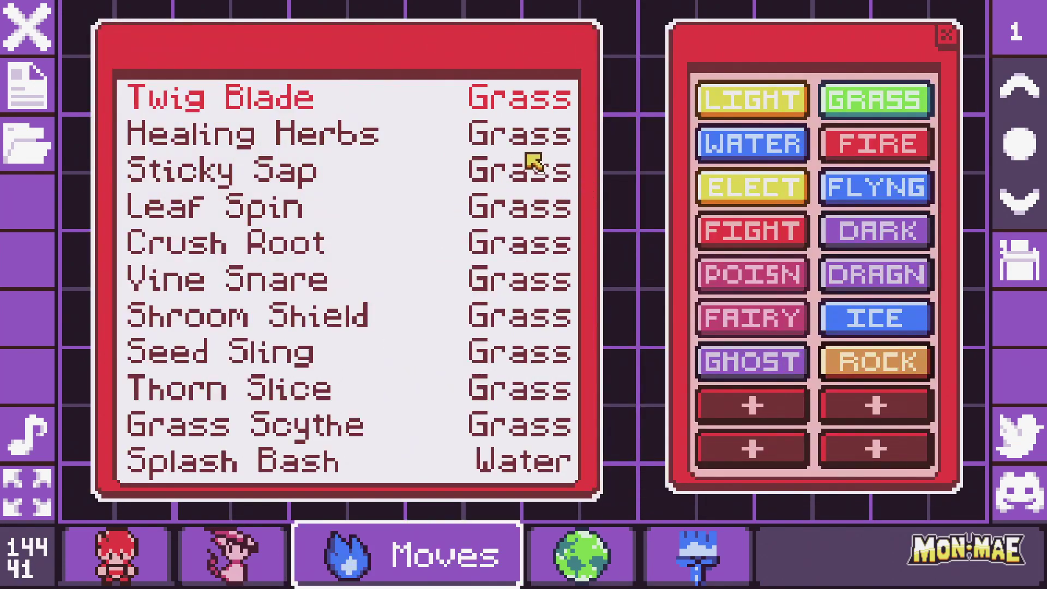
# - Add Lightning Jolt from the Moves list to Donatello's movepool at level 35
pyautogui.scroll(-19, 451, 250)
pyautogui.scroll(-4, 452, 254)
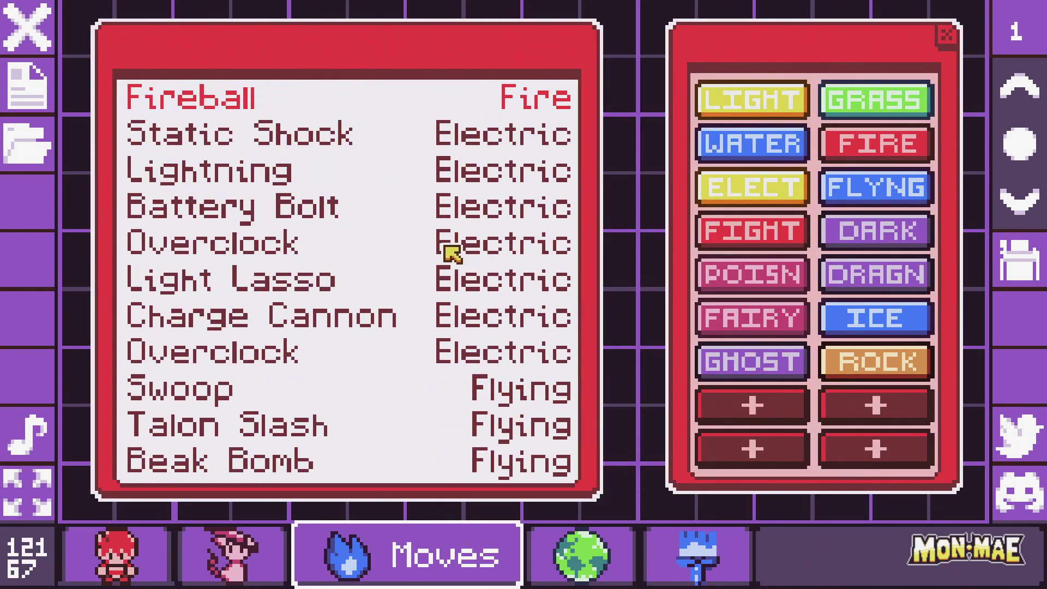
pyautogui.scroll(-16, 451, 250)
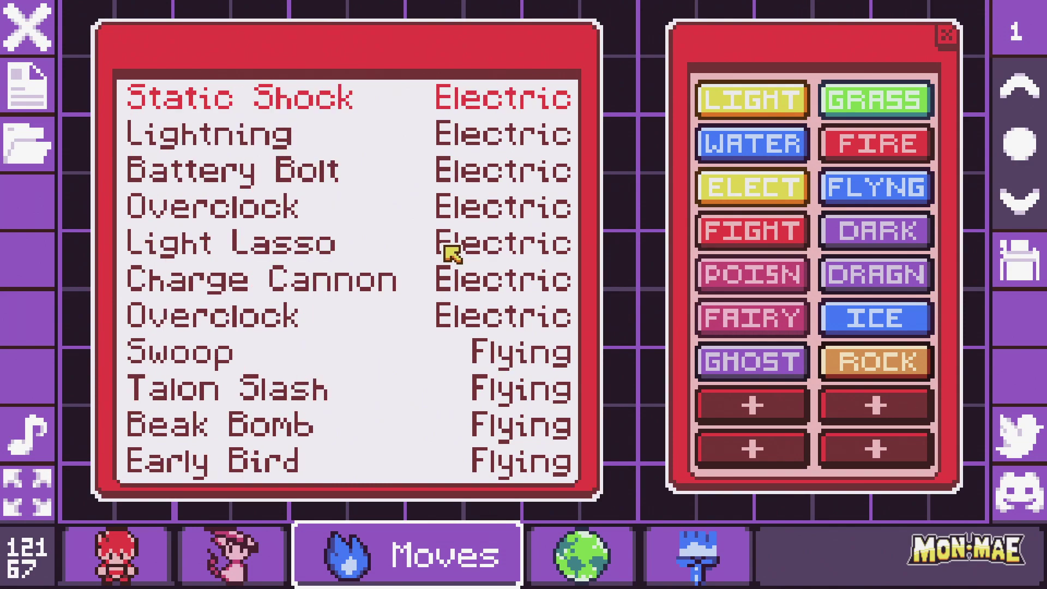
pyautogui.scroll(-20, 451, 252)
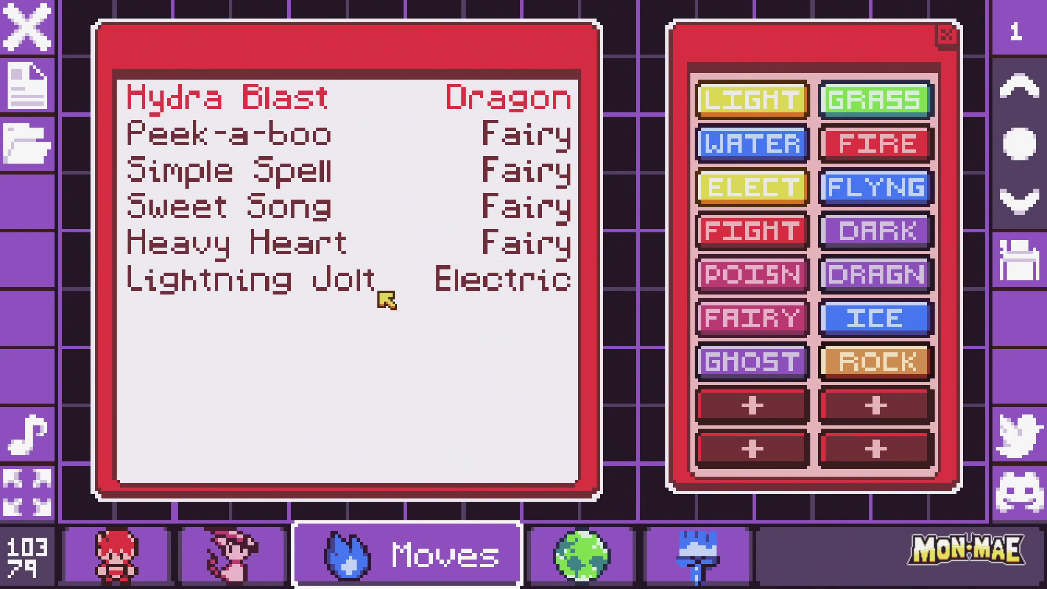
pyautogui.scroll(-4, 344, 294)
pyautogui.scroll(-1, 344, 294)
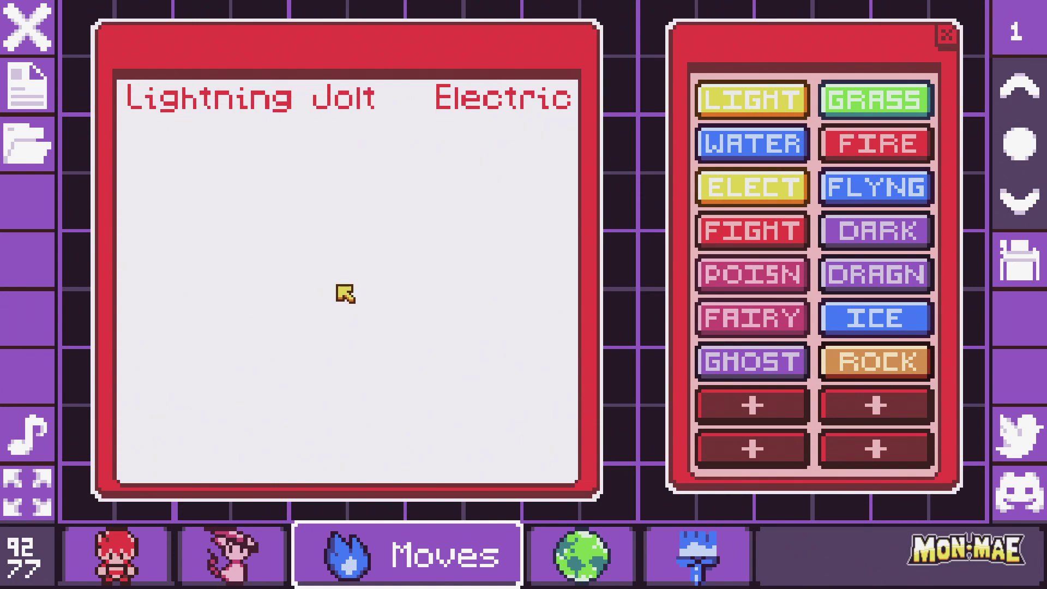
pyautogui.click(343, 292)
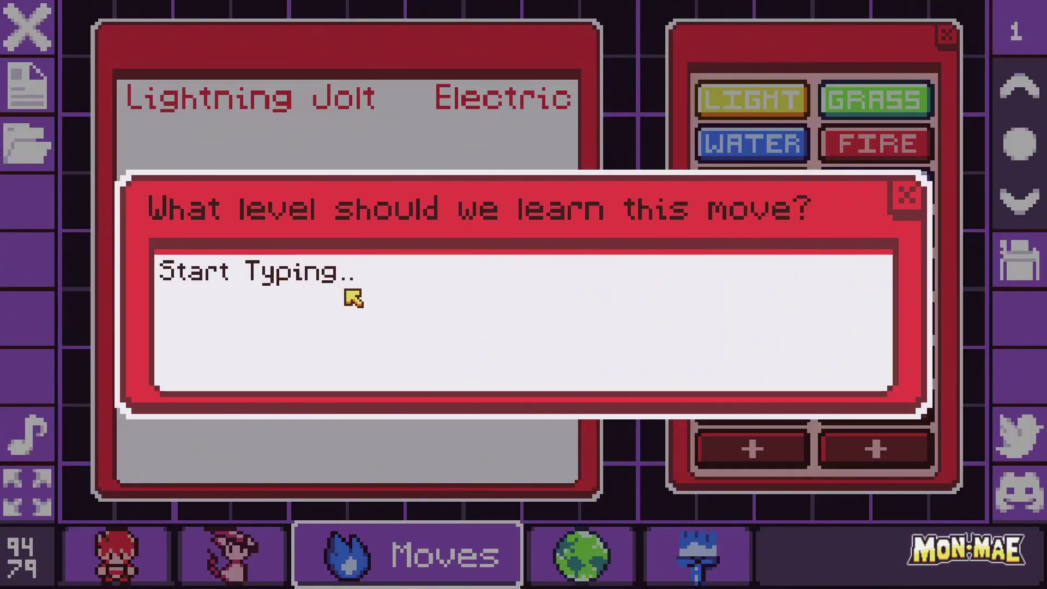
pyautogui.press('Return')
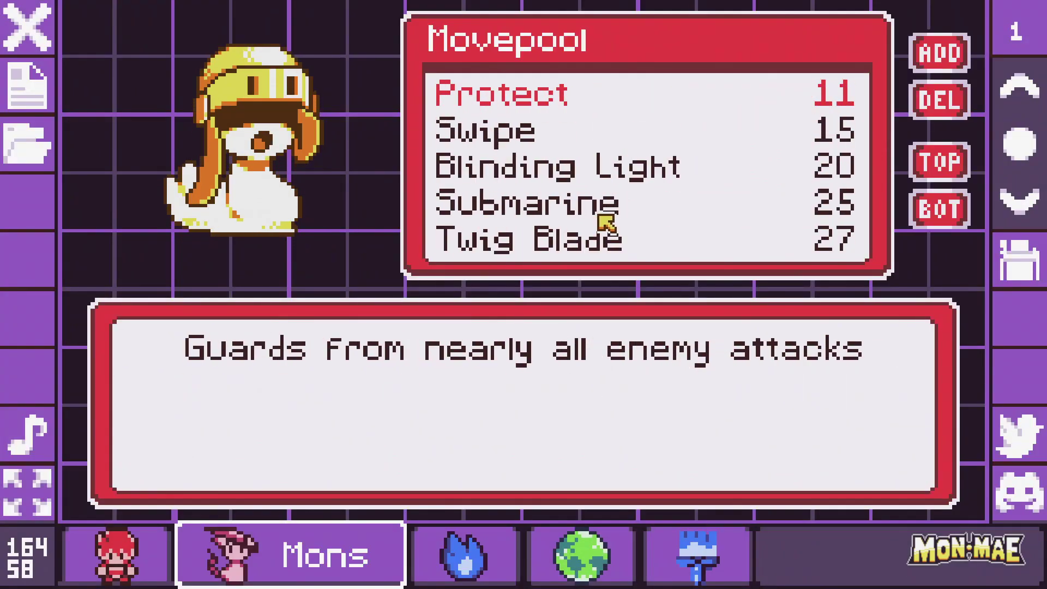
# - Add Clobber to Donatello's movepool at level 36
pyautogui.scroll(3, 616, 197)
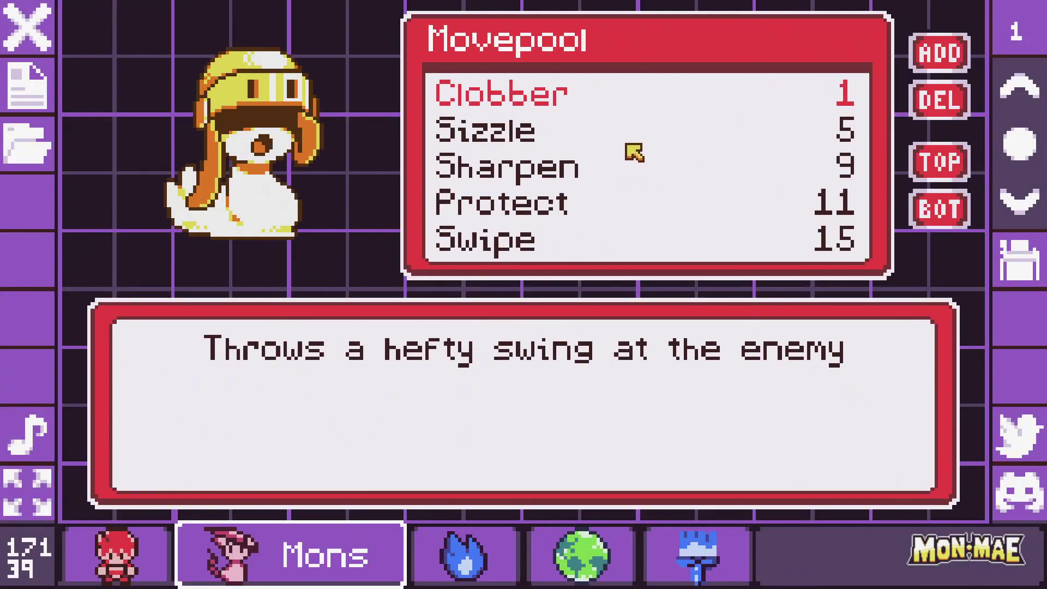
pyautogui.scroll(-1, 631, 117)
pyautogui.scroll(-4, 631, 118)
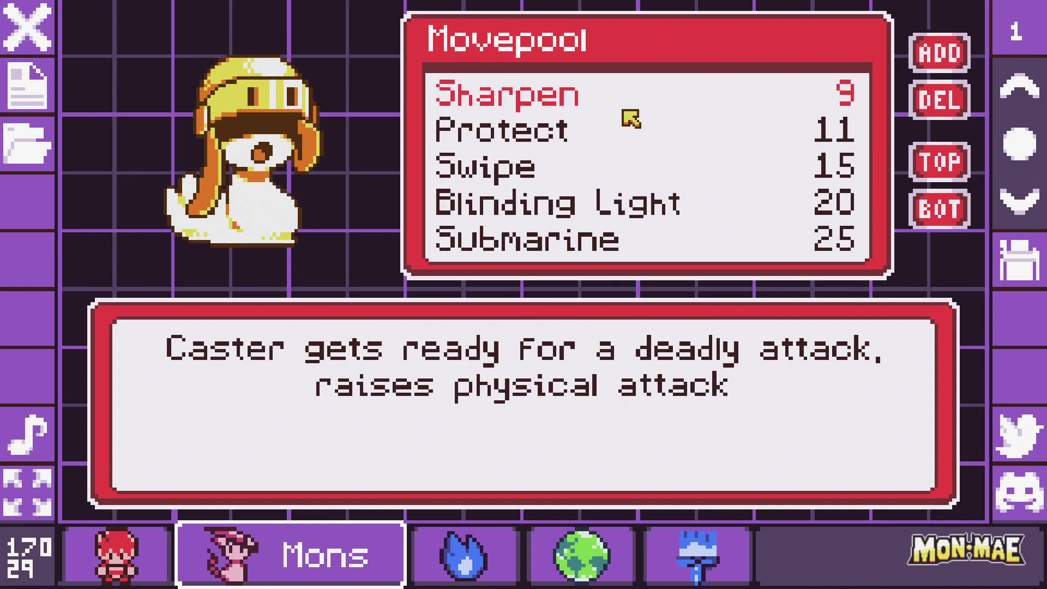
pyautogui.scroll(-3, 631, 118)
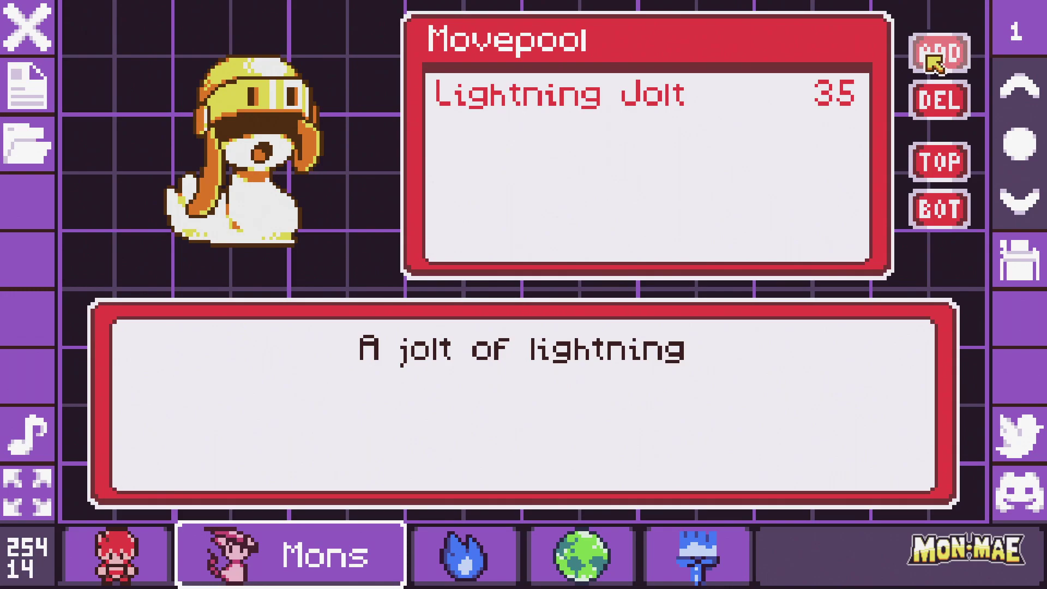
pyautogui.click(931, 59)
# - Return to Donatello's detail page and show its base stats, totalling 210
pyautogui.scroll(-1, 599, 139)
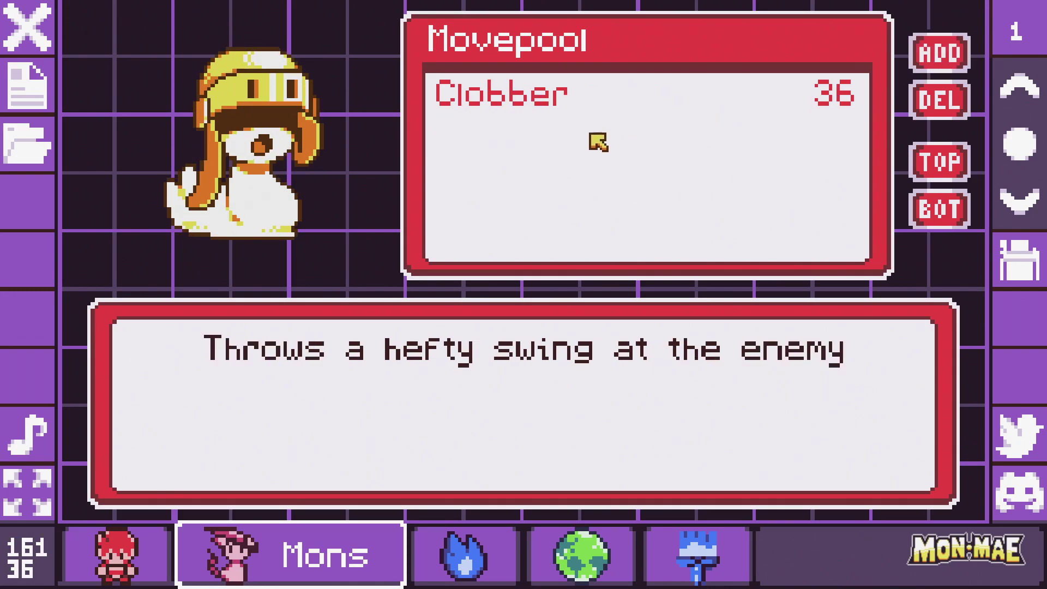
pyautogui.press('Right')
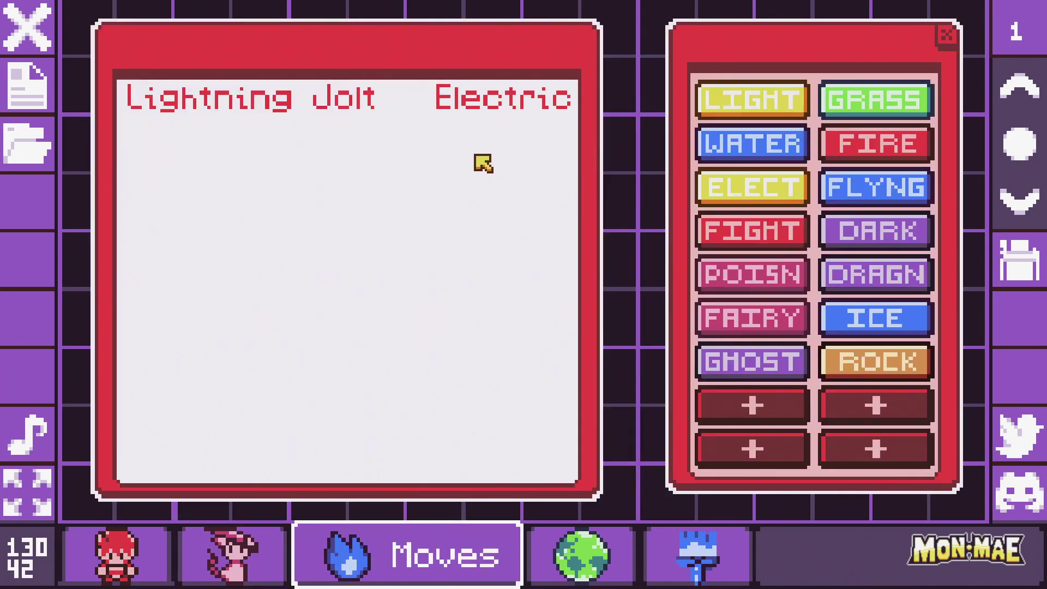
pyautogui.scroll(4, 484, 163)
pyautogui.scroll(6, 483, 180)
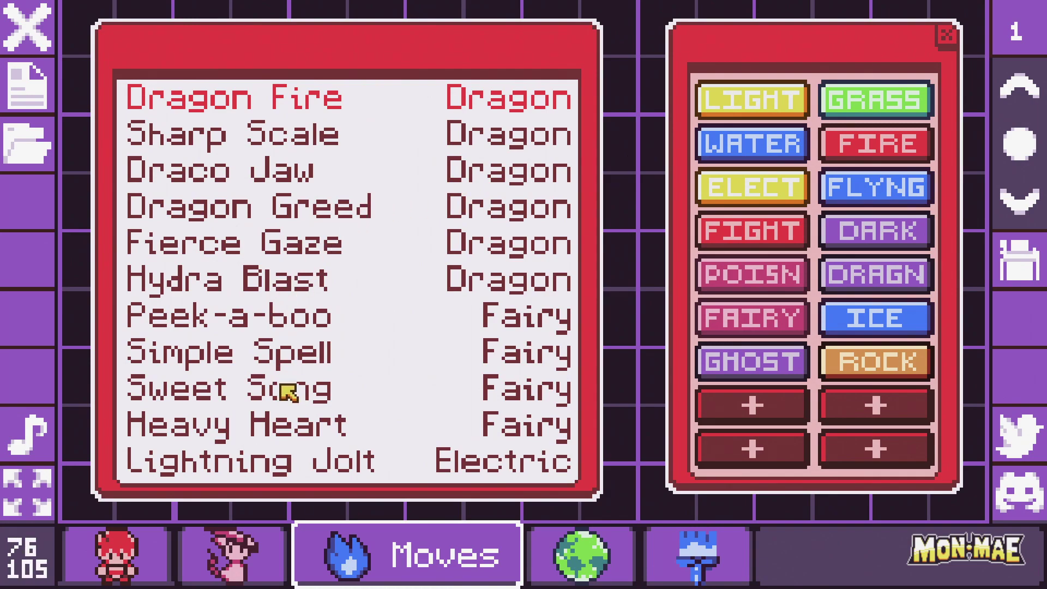
pyautogui.scroll(-3, 294, 390)
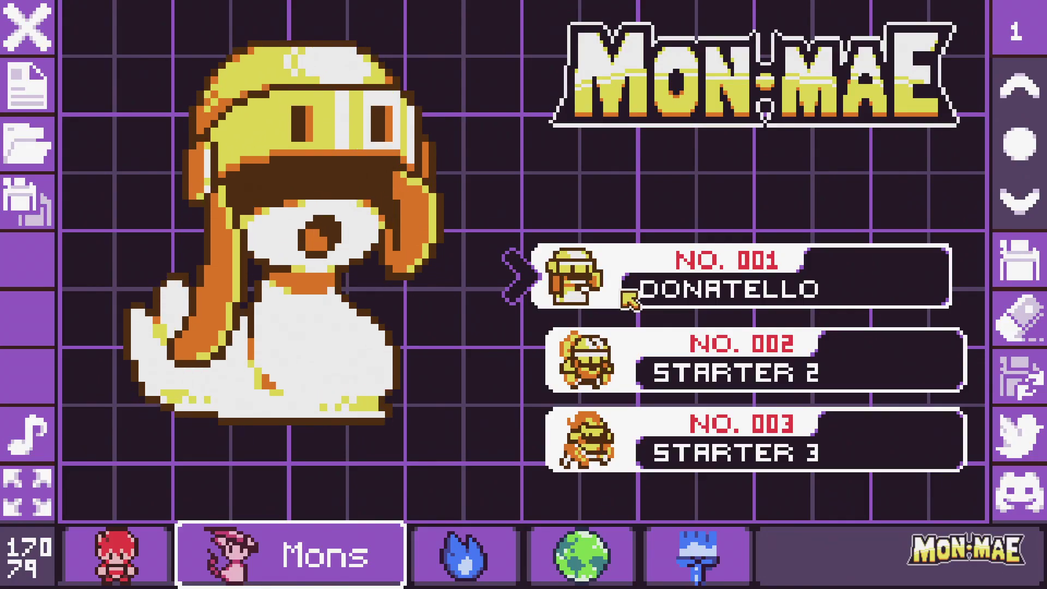
pyautogui.click(630, 299)
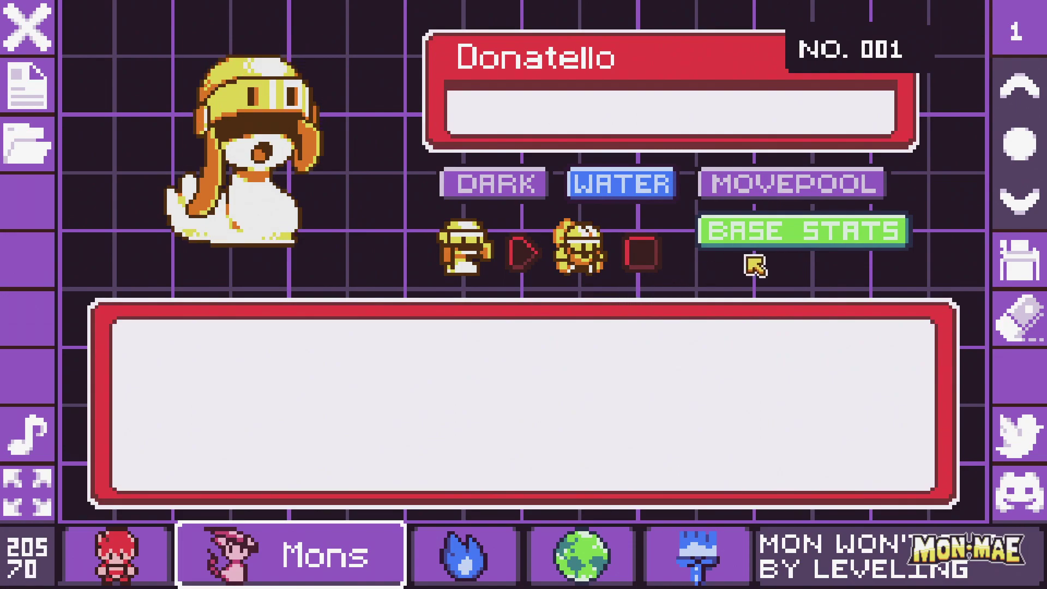
pyautogui.click(779, 243)
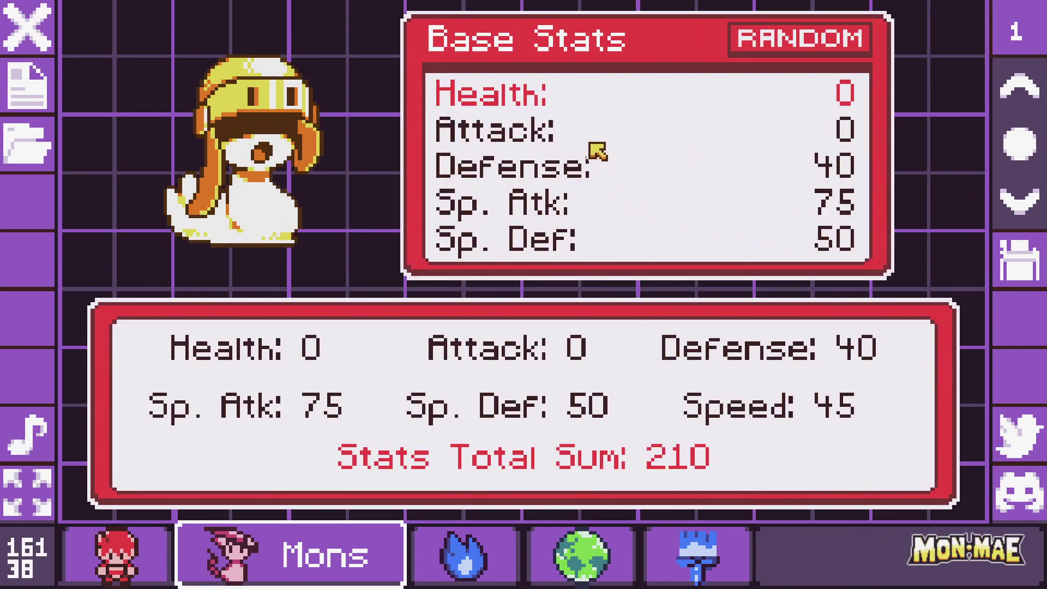
# - Set Donatello's Health to 100 and Attack to 50
pyautogui.scroll(-4, 596, 153)
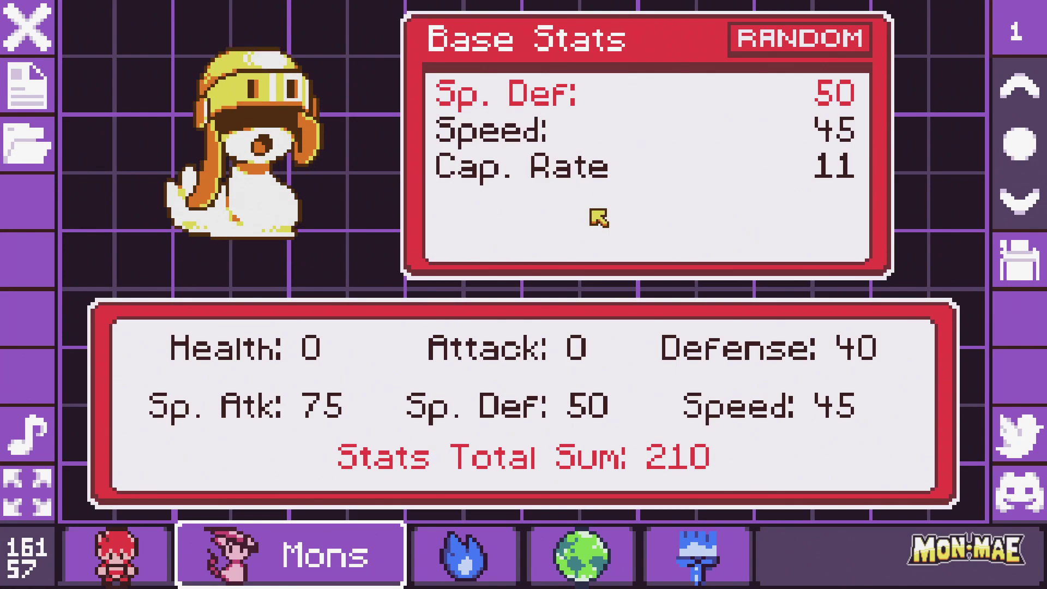
pyautogui.scroll(4, 598, 218)
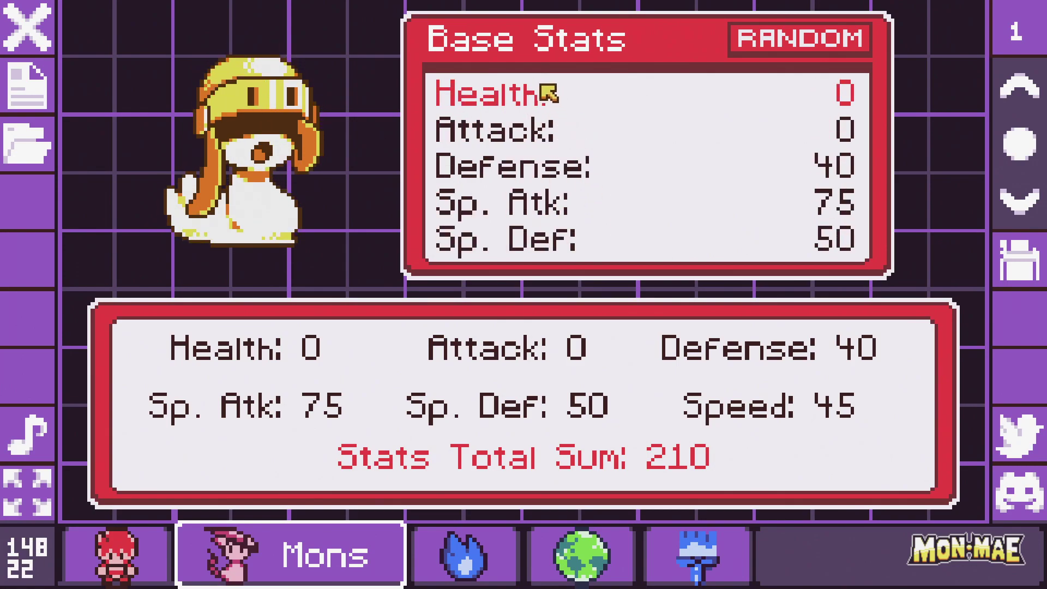
pyautogui.click(658, 112)
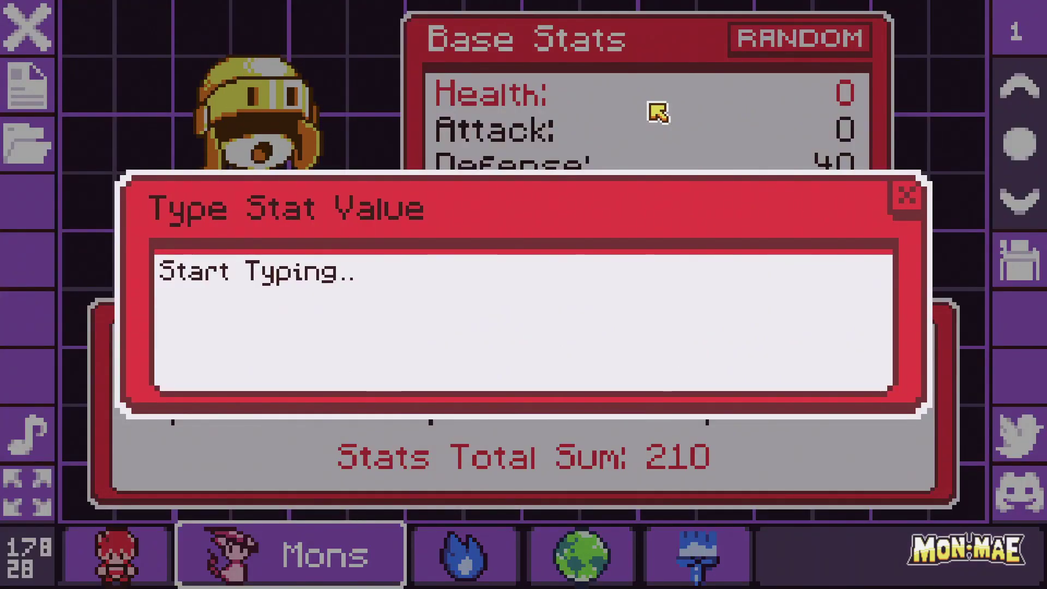
pyautogui.write('100')
pyautogui.press('Return')
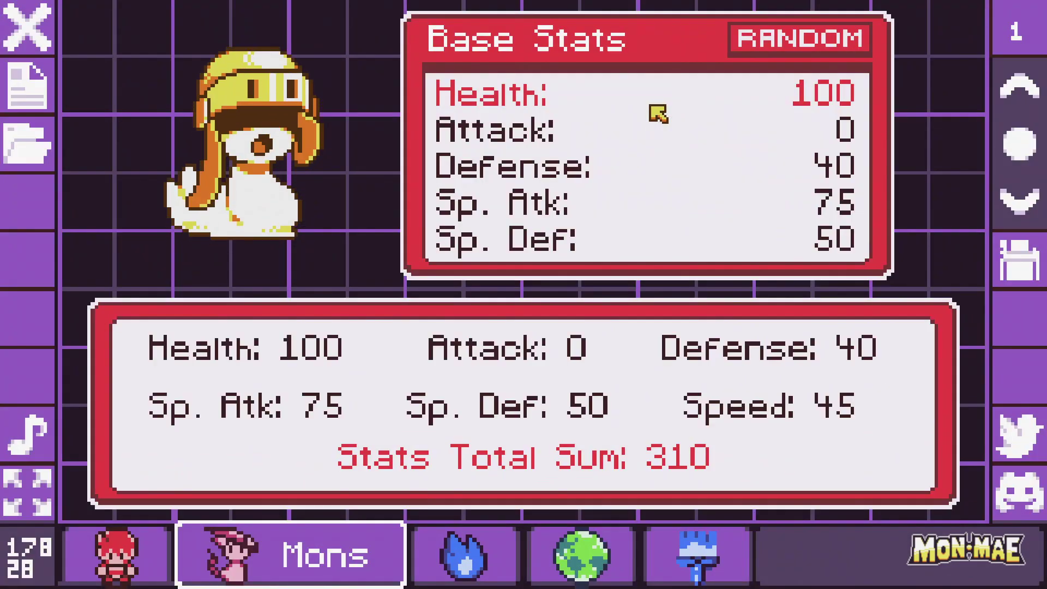
pyautogui.scroll(-1, 658, 113)
pyautogui.click(658, 112)
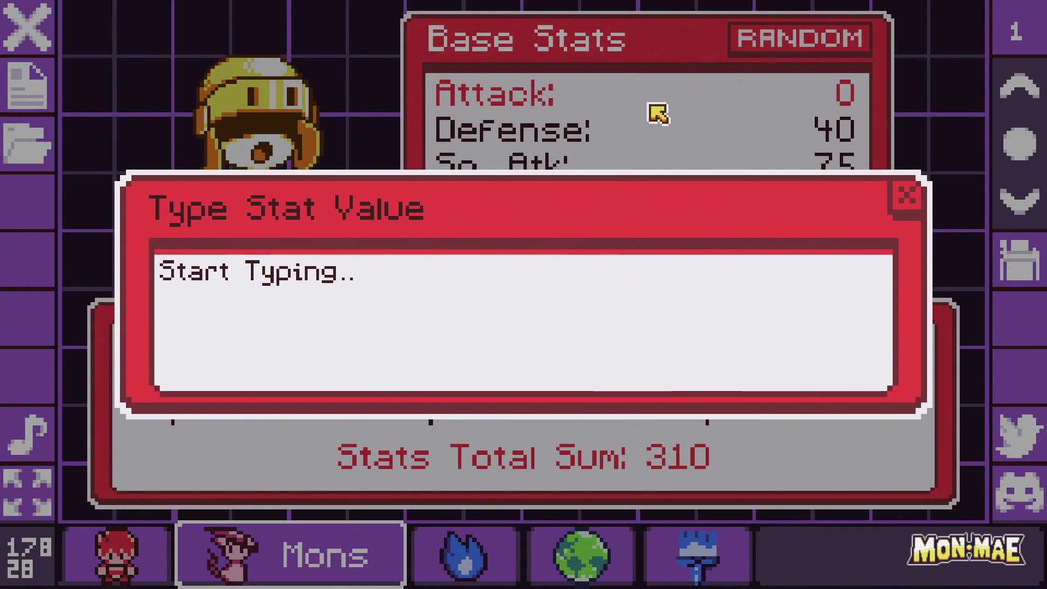
pyautogui.press('Return')
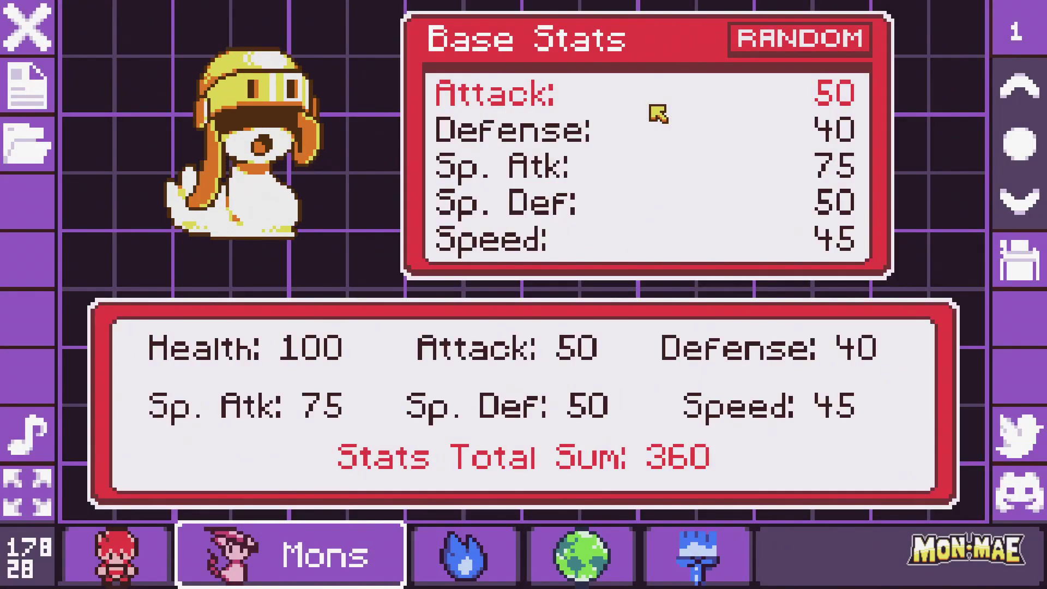
# - Randomize all of Donatello's base stats, giving a total of 361
pyautogui.scroll(-2, 546, 173)
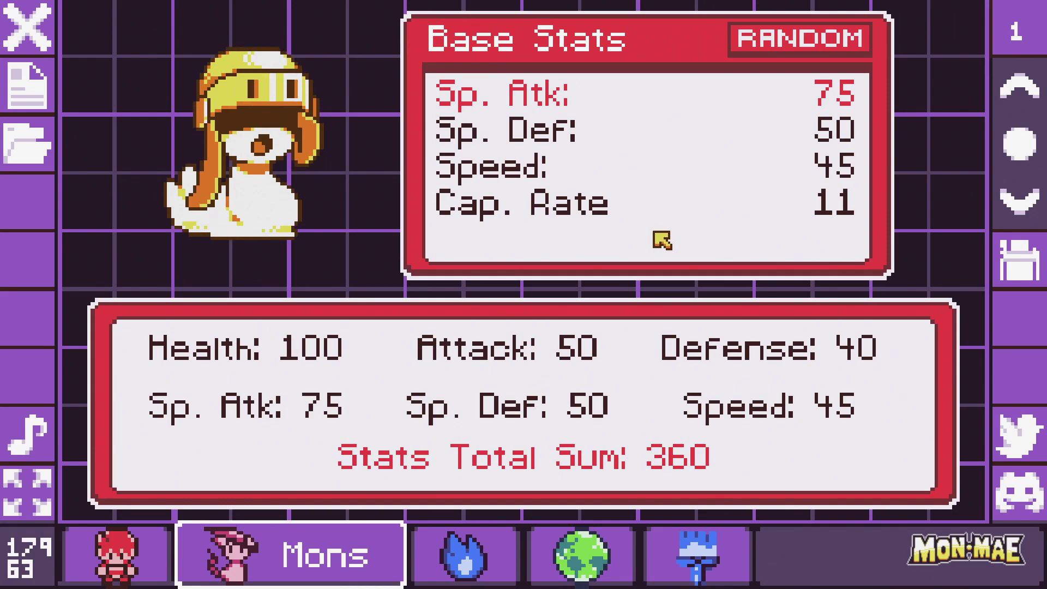
pyautogui.scroll(3, 661, 240)
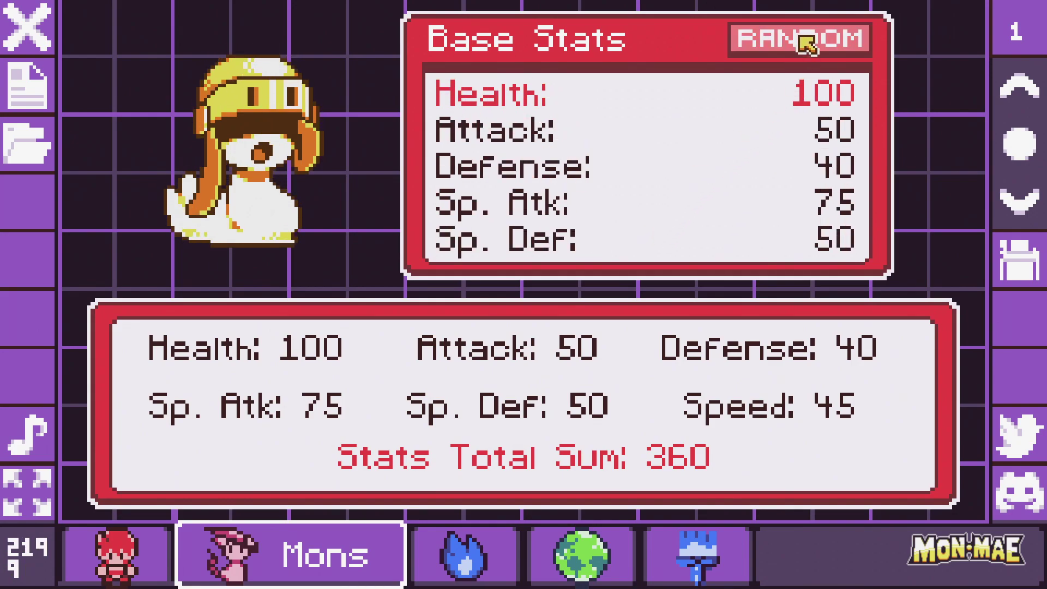
pyautogui.click(807, 43)
pyautogui.scroll(-2, 773, 153)
pyautogui.scroll(-2, 773, 153)
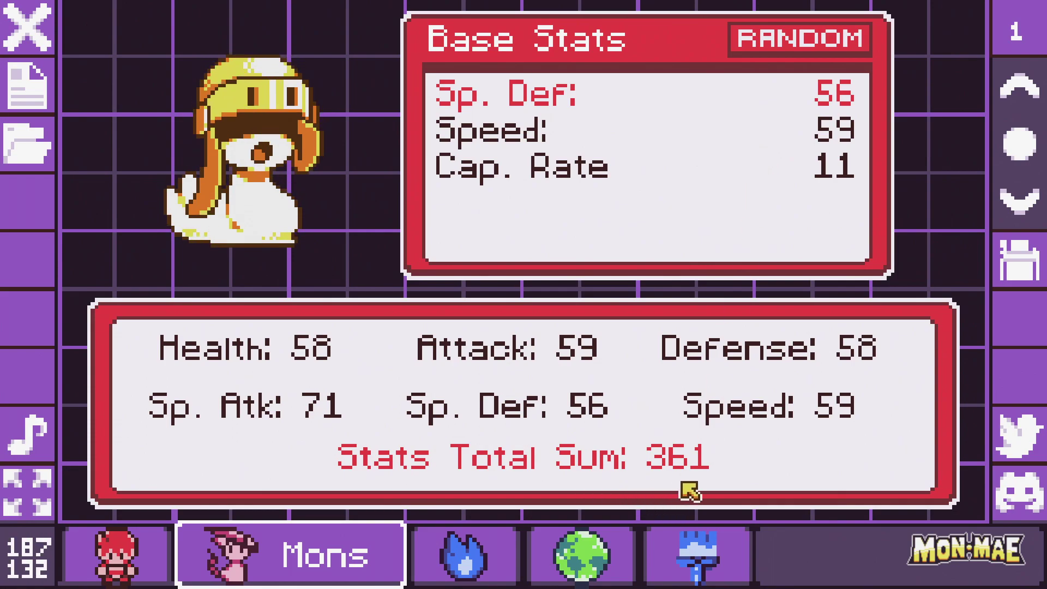